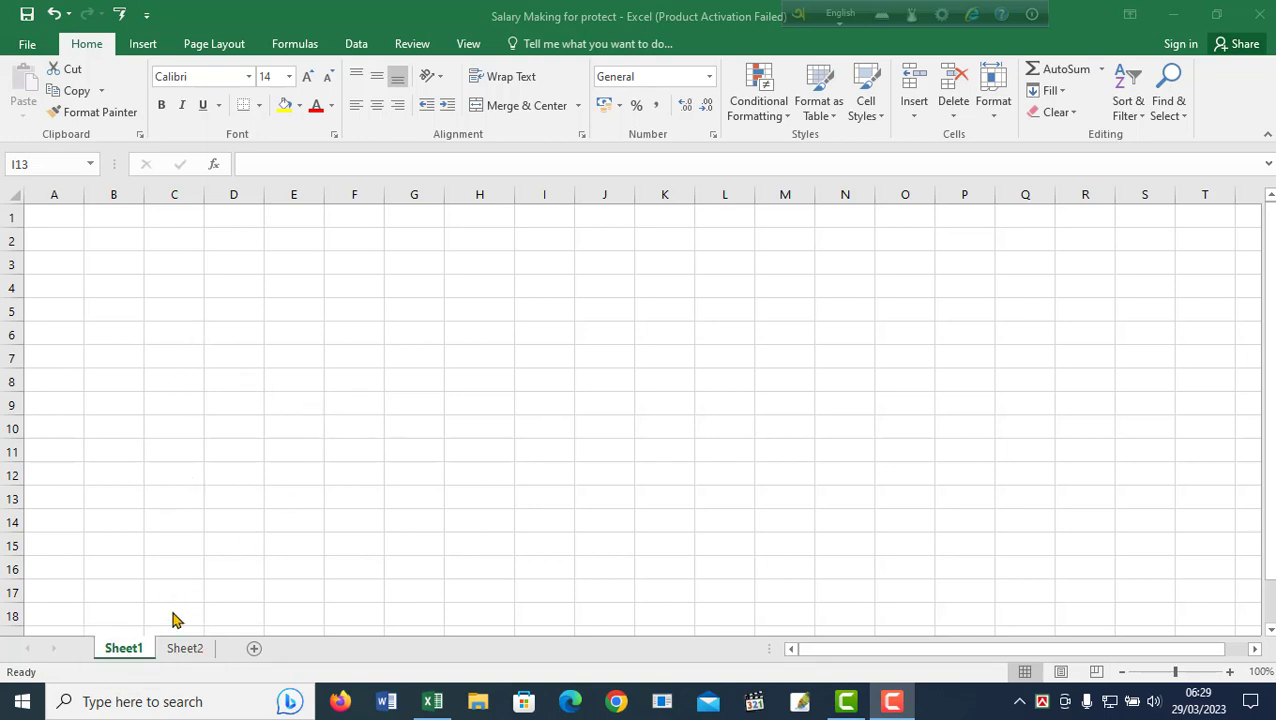
# Bring Excel to the front and display the salary table on Sheet2.
pyautogui.click(184, 650)
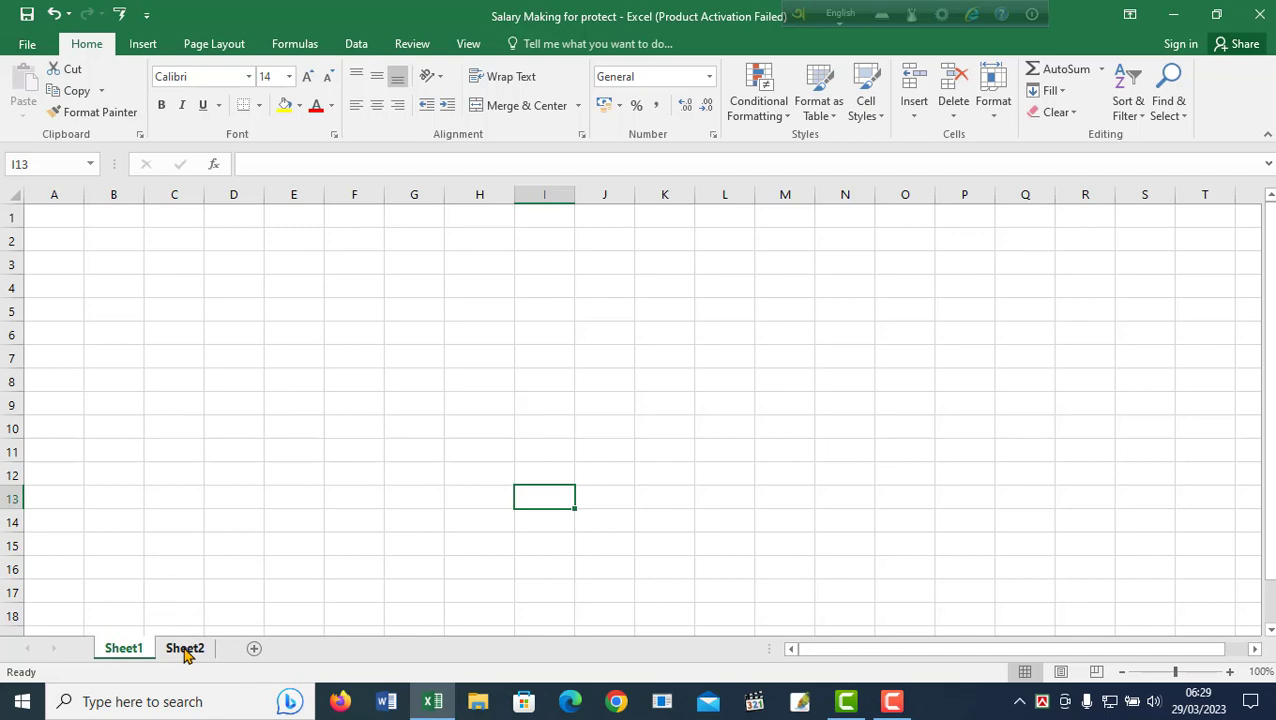
pyautogui.click(184, 650)
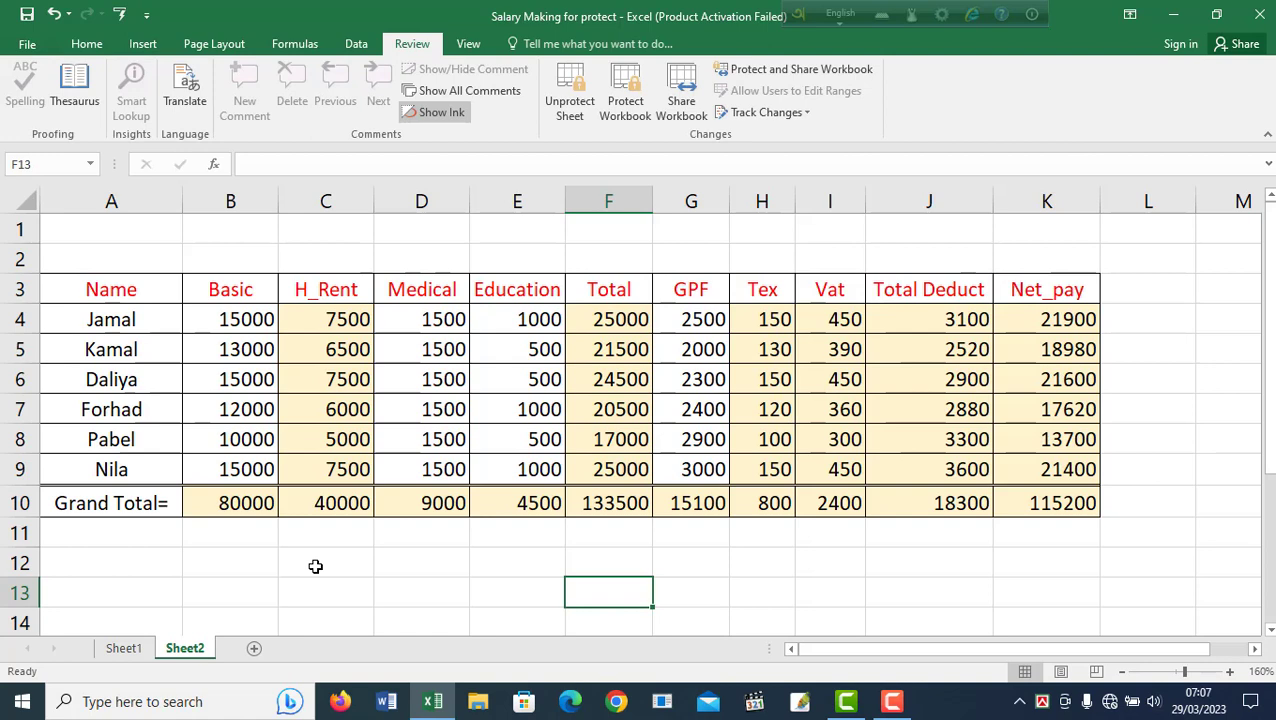
# Select all cells on the empty Sheet1 and keep them Locked in Format Cells Protection.
pyautogui.click(124, 649)
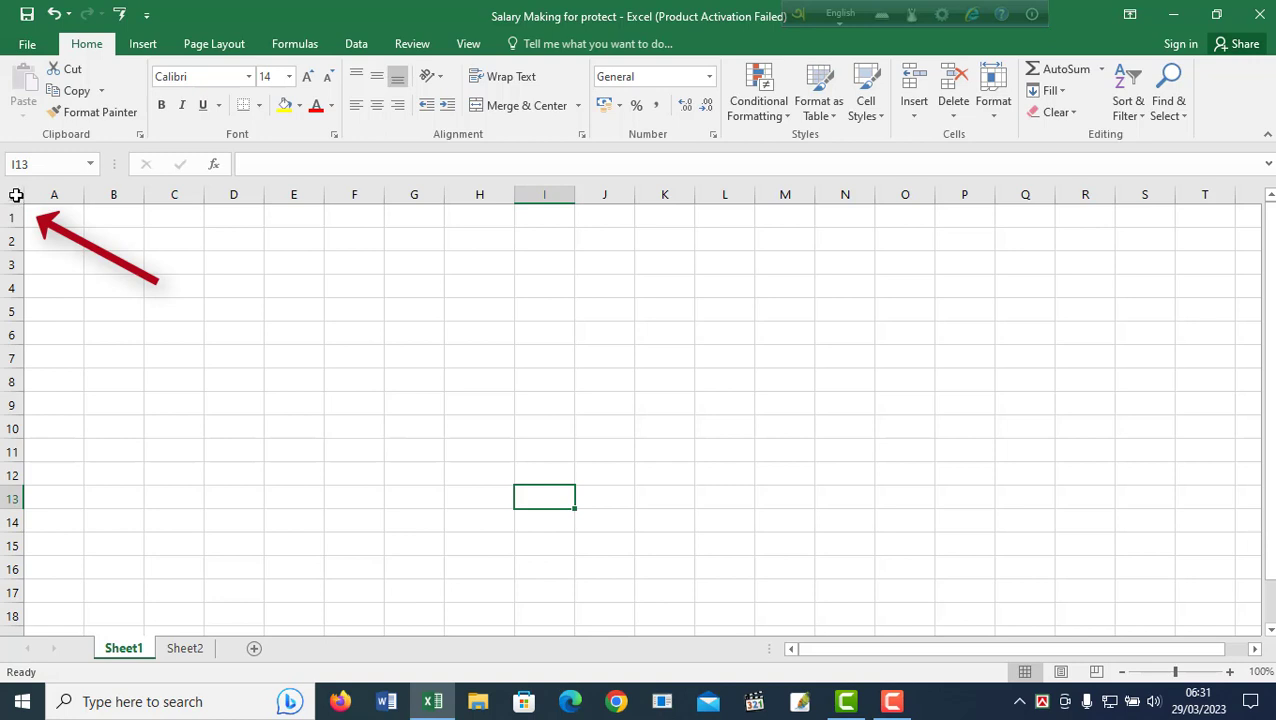
pyautogui.click(15, 195)
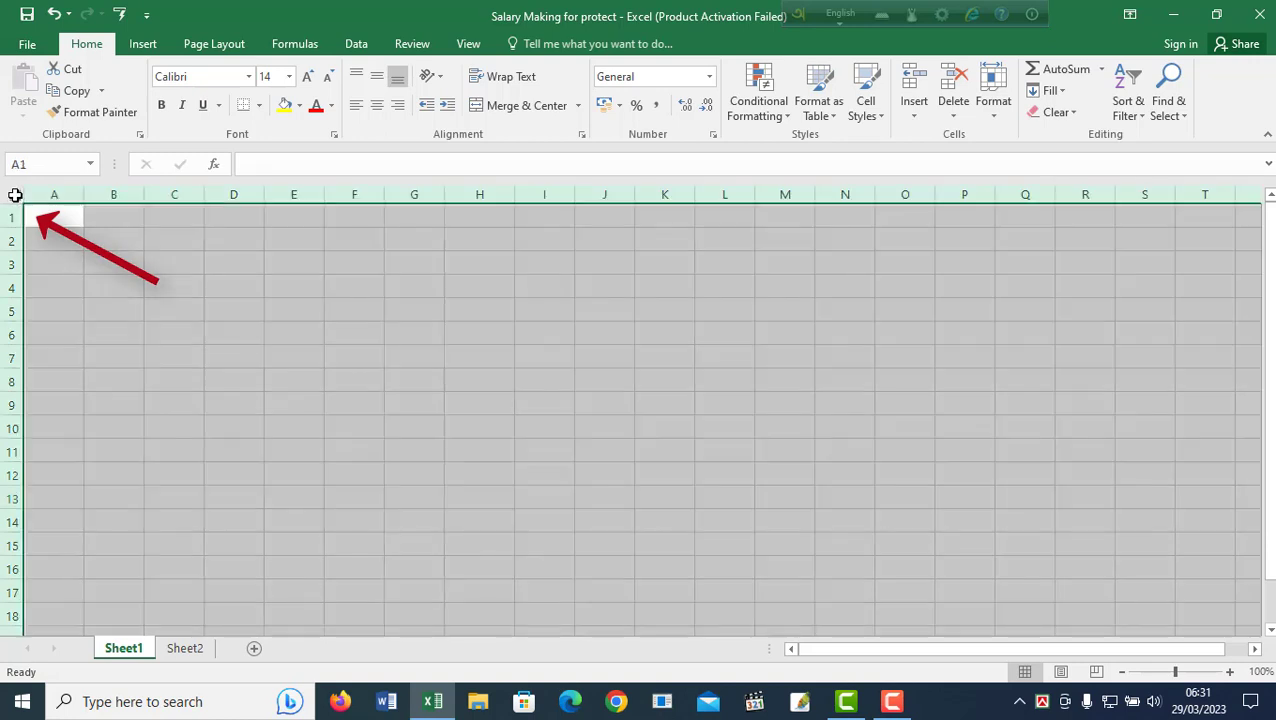
pyautogui.rightClick(480, 402)
pyautogui.rightClick(548, 341)
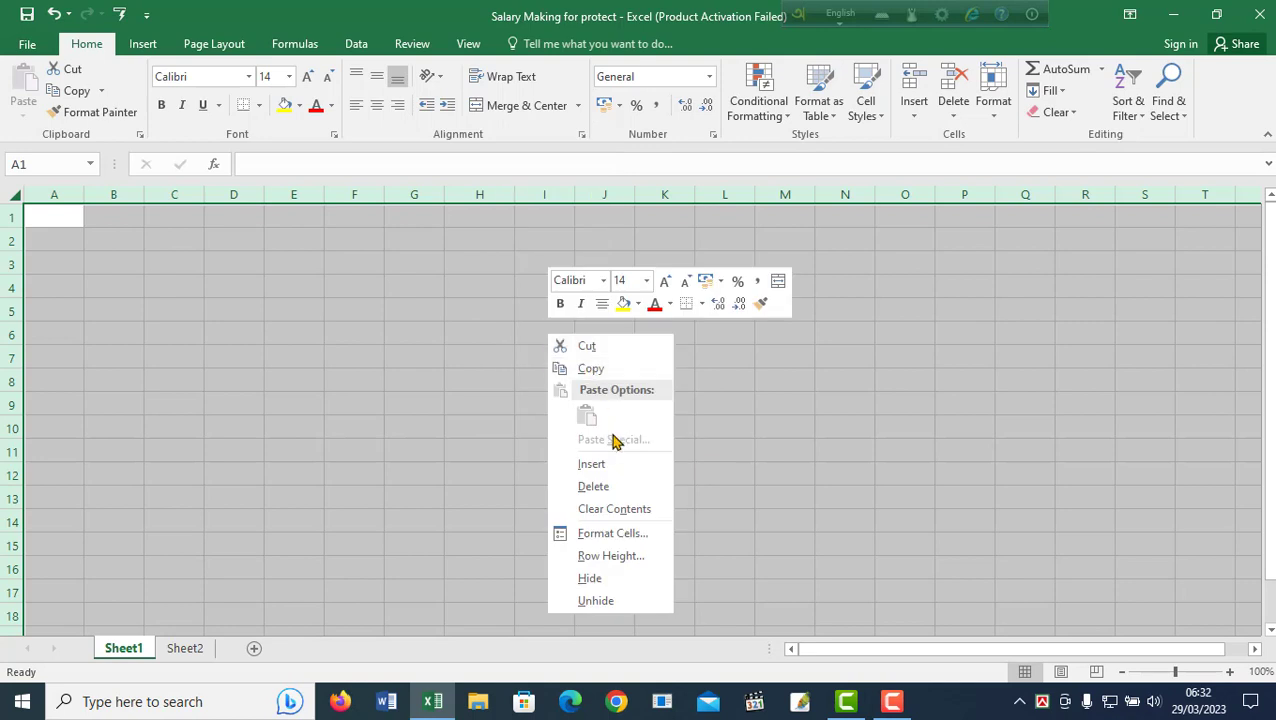
pyautogui.click(597, 537)
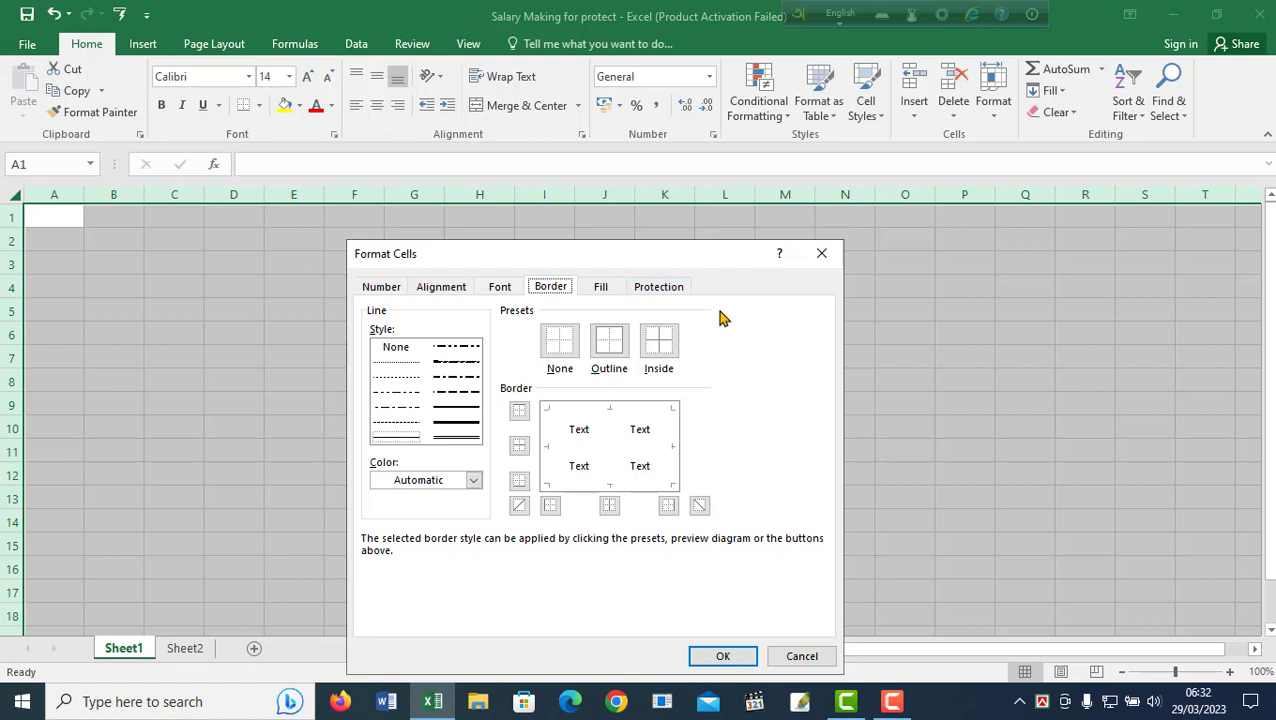
pyautogui.click(665, 290)
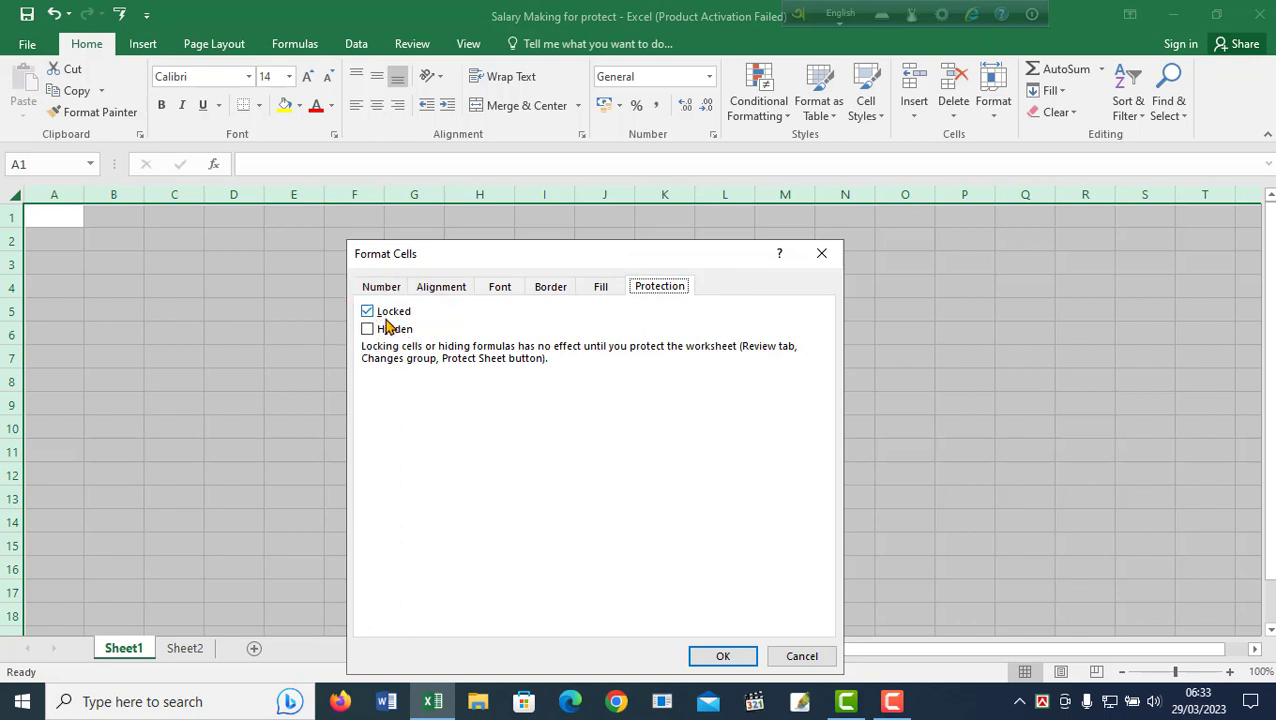
pyautogui.press('Return')
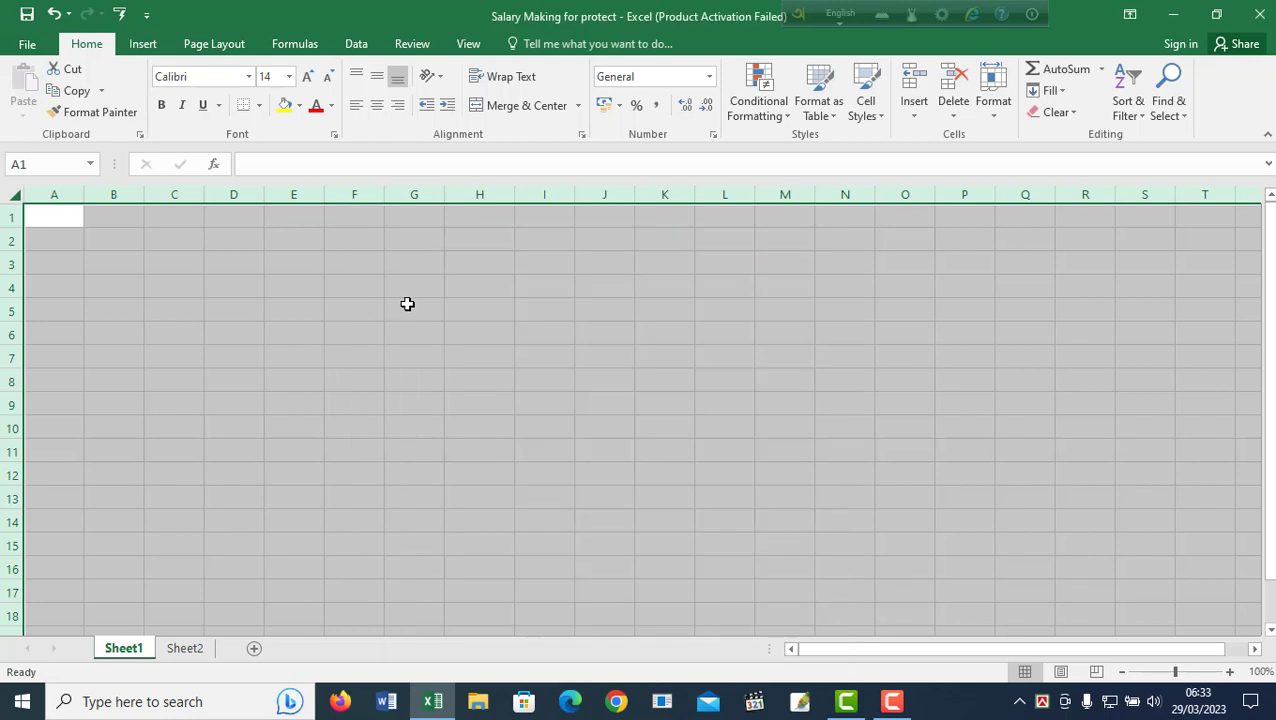
# Protect Sheet1 from the Review tab with a password, entered and confirmed.
pyautogui.click(409, 51)
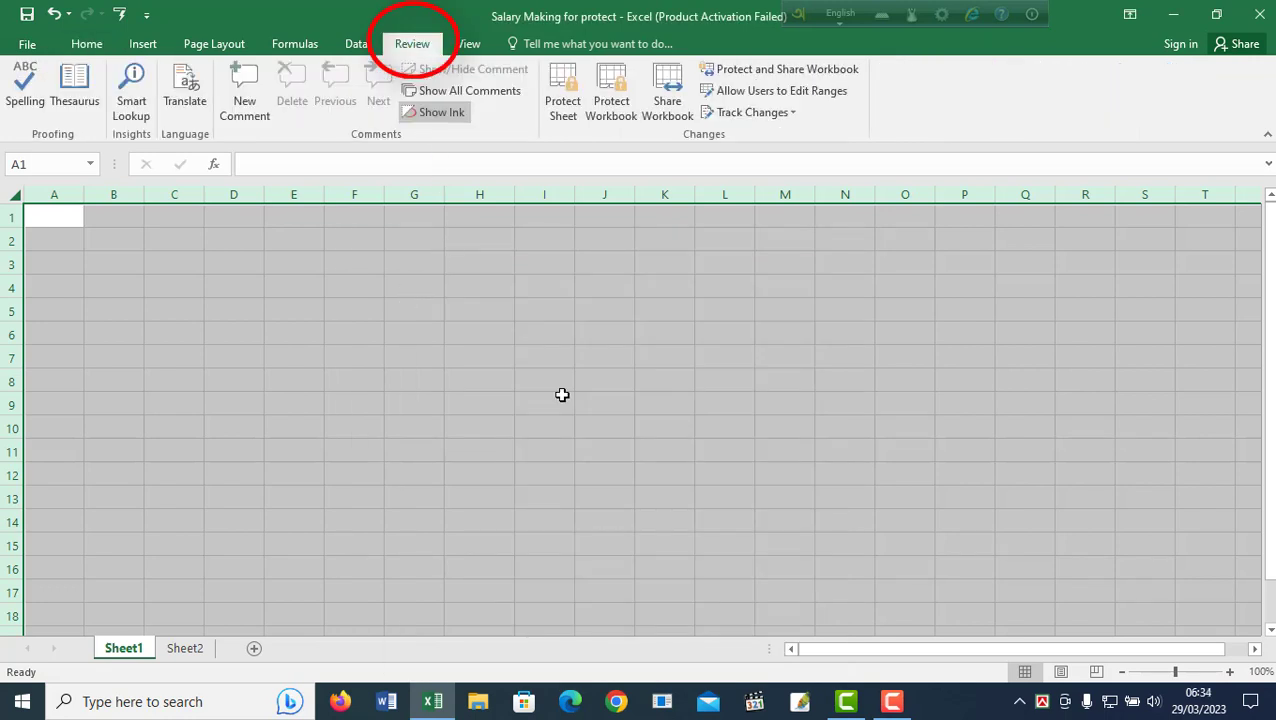
pyautogui.click(564, 102)
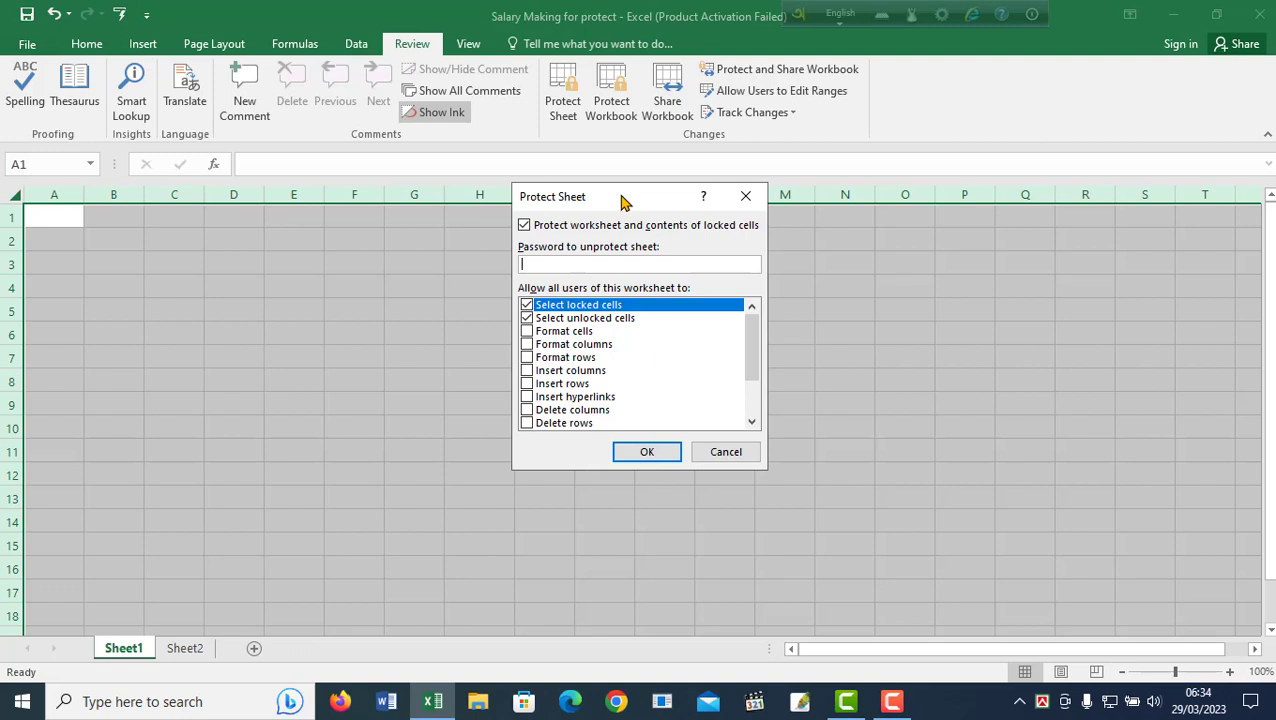
pyautogui.write('123')
pyautogui.click(646, 452)
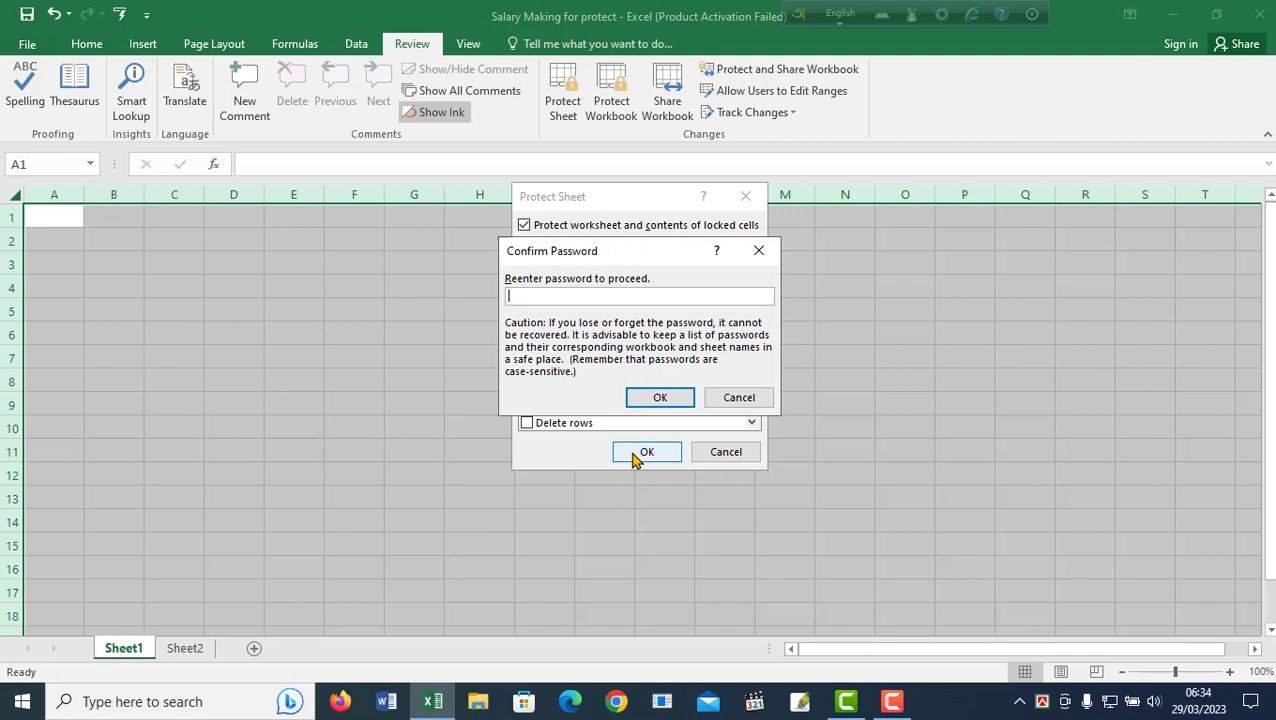
pyautogui.write('123')
pyautogui.click(660, 397)
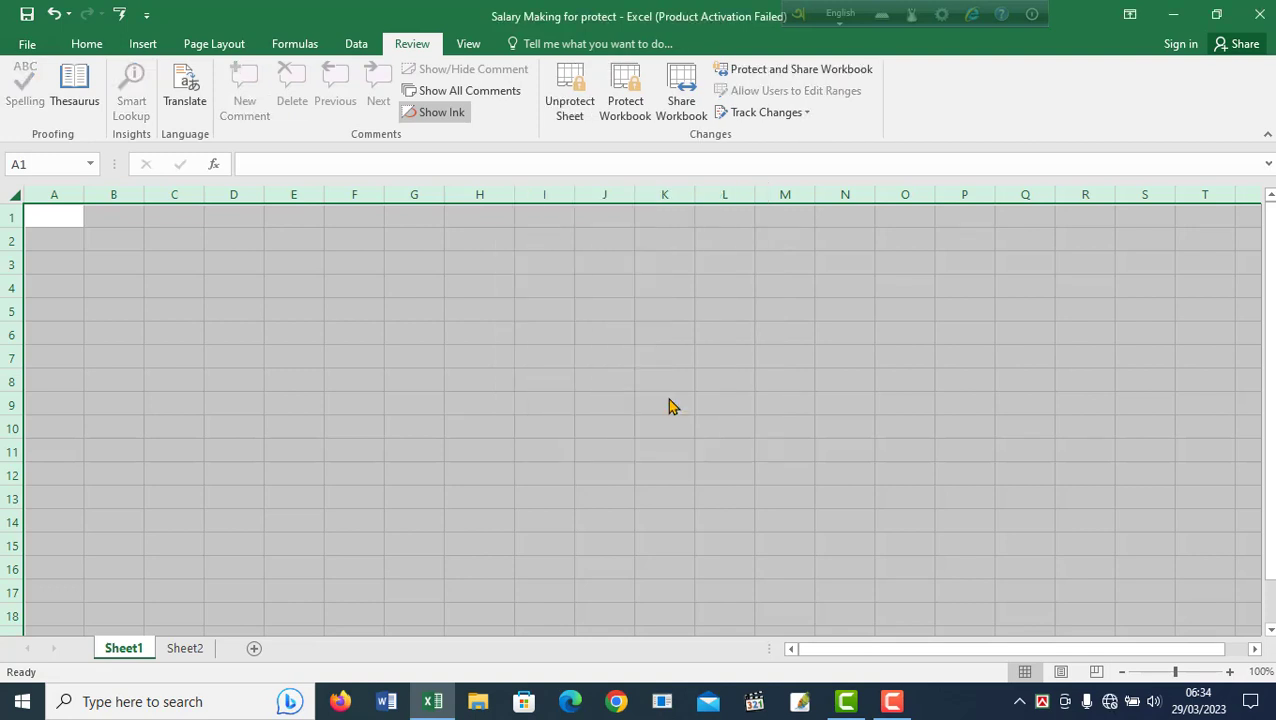
pyautogui.click(596, 412)
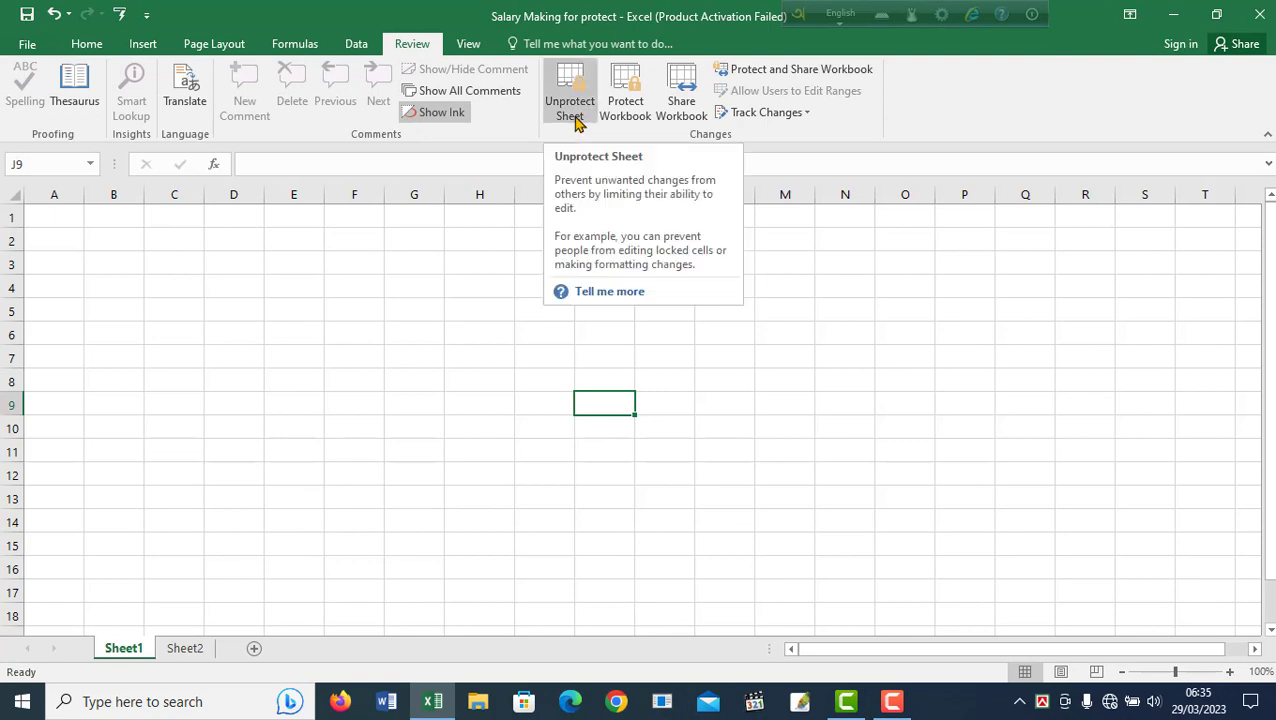
pyautogui.click(492, 356)
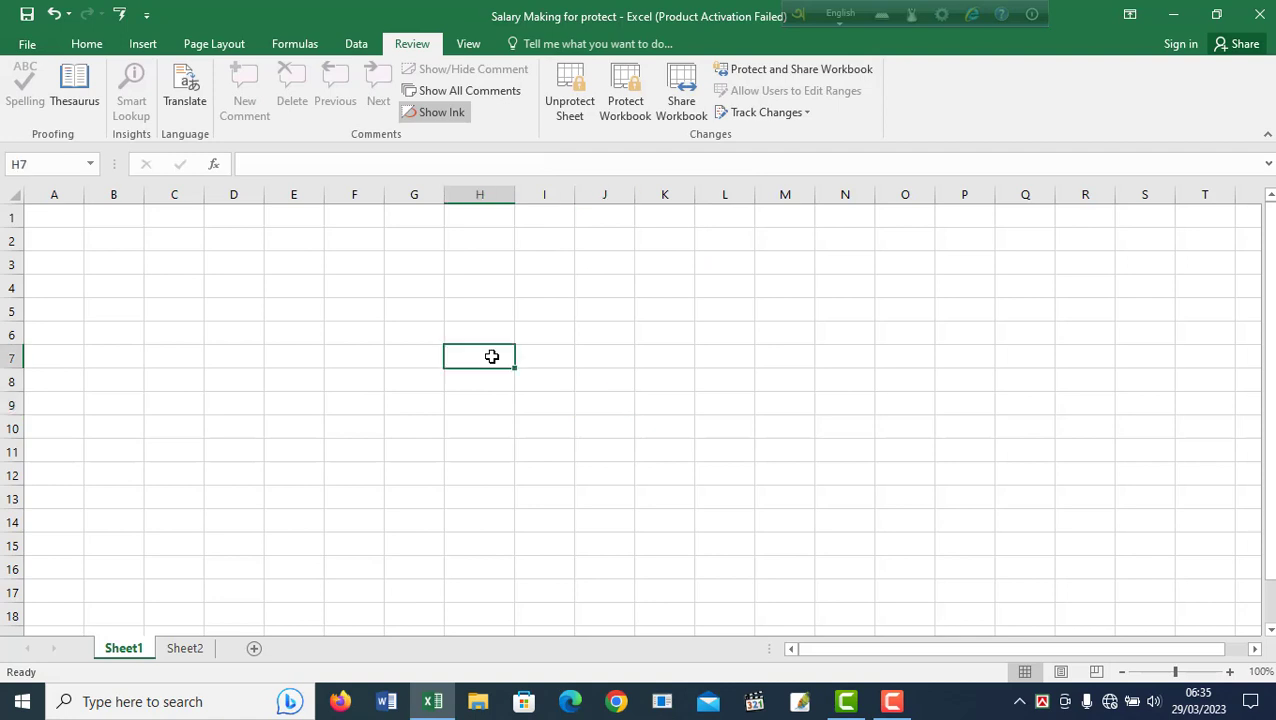
pyautogui.doubleClick(492, 356)
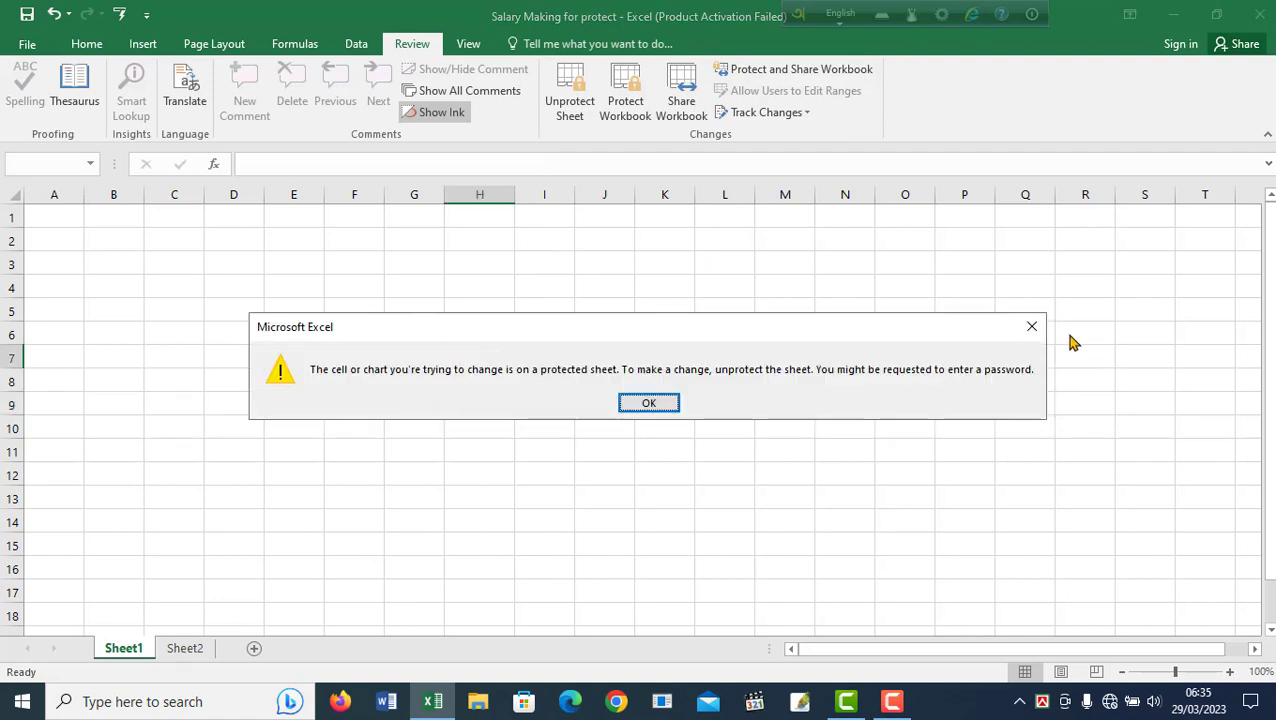
pyautogui.click(1031, 326)
pyautogui.click(838, 259)
pyautogui.doubleClick(838, 259)
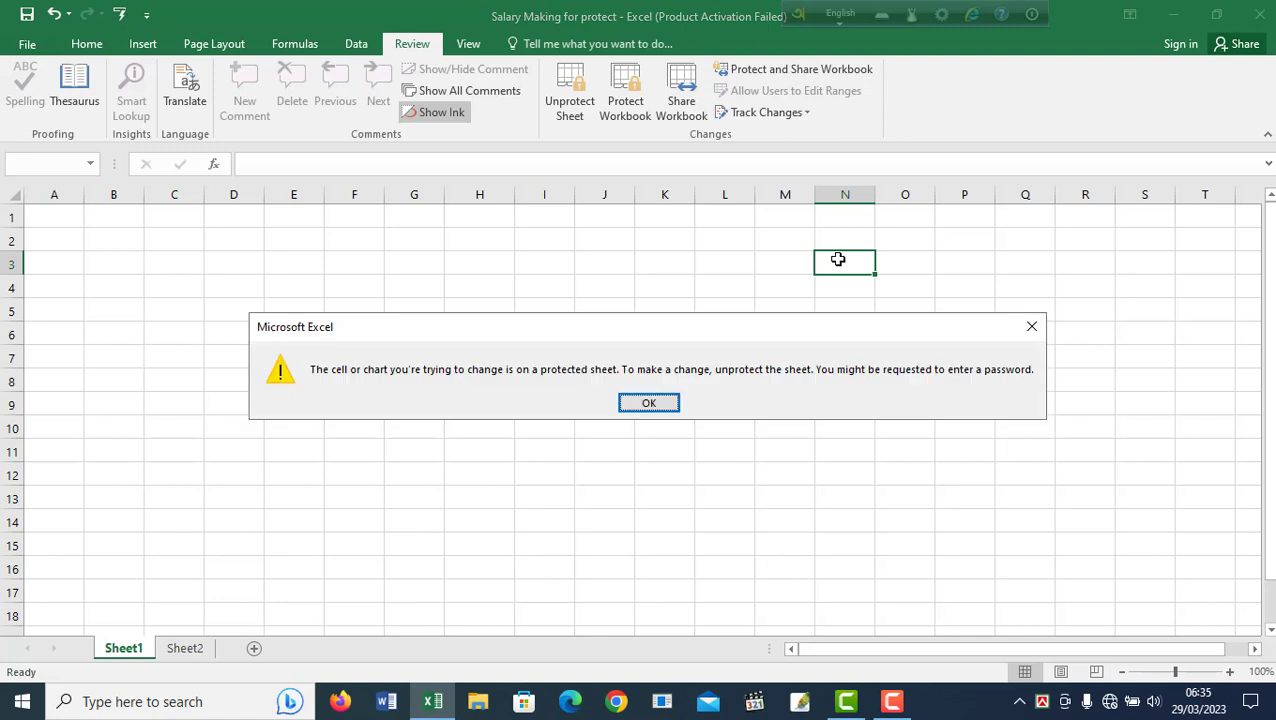
pyautogui.click(1031, 326)
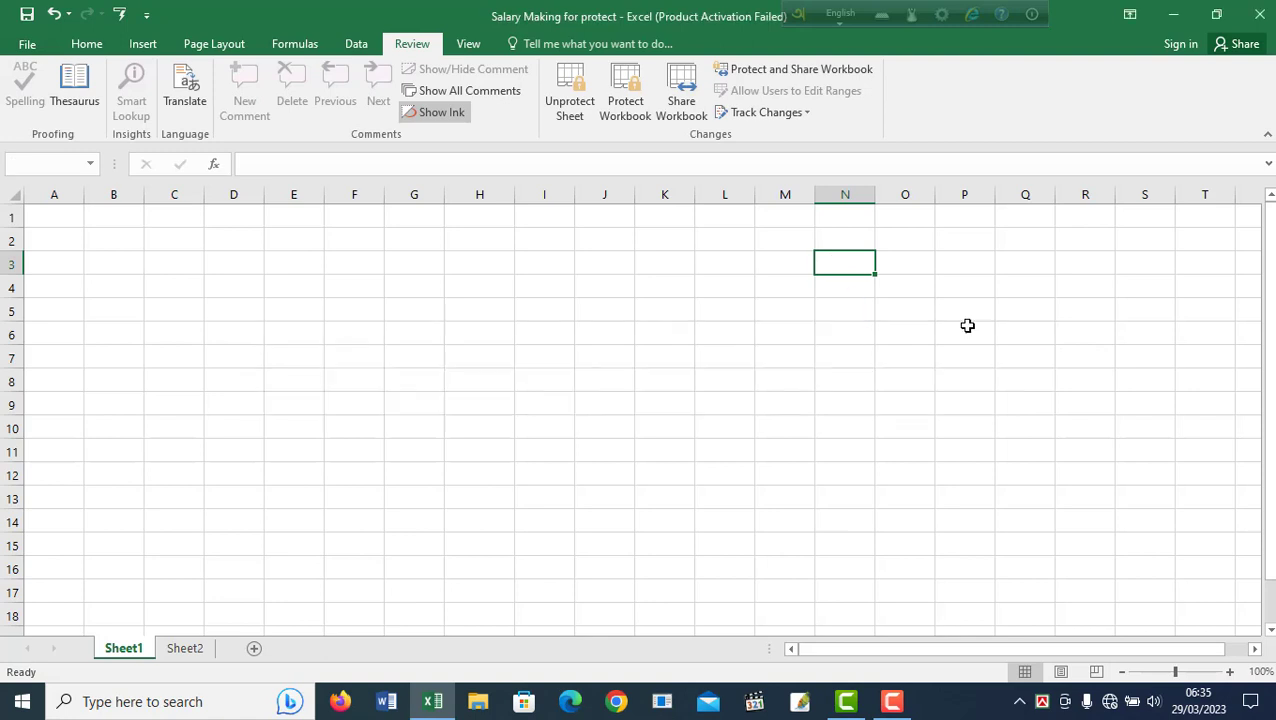
pyautogui.doubleClick(237, 349)
pyautogui.click(1031, 326)
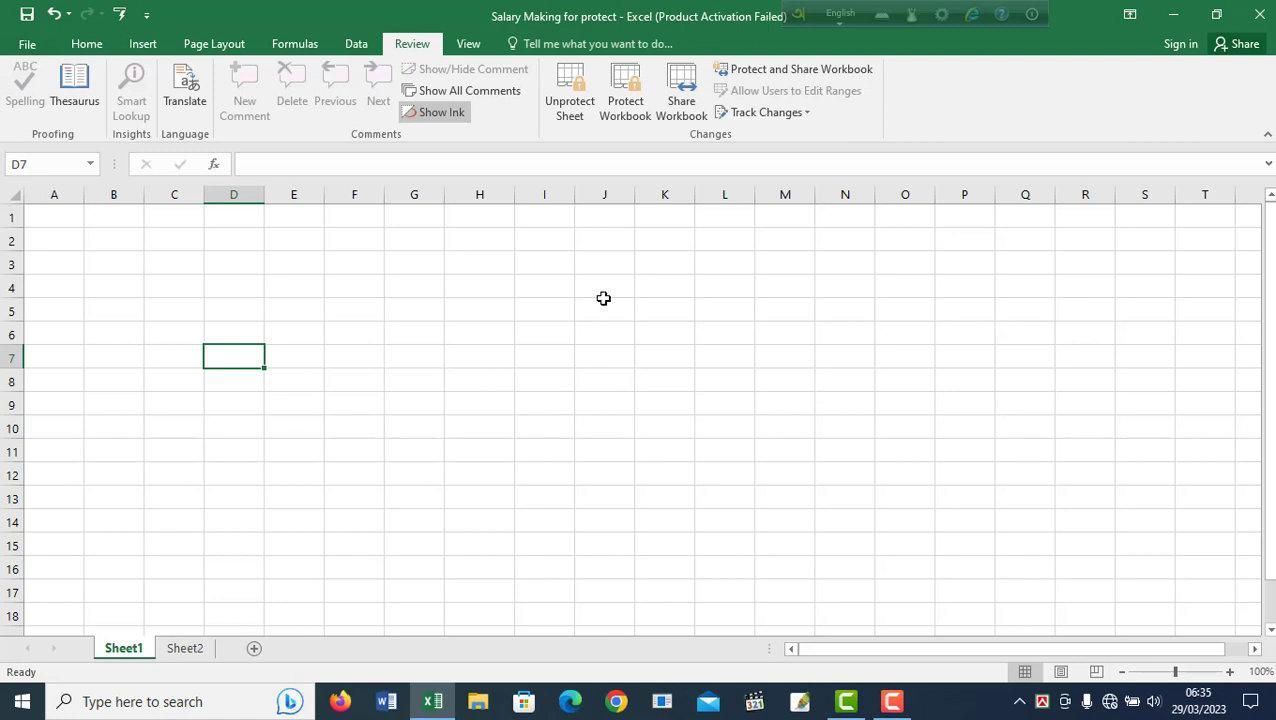
pyautogui.click(408, 309)
pyautogui.doubleClick(408, 309)
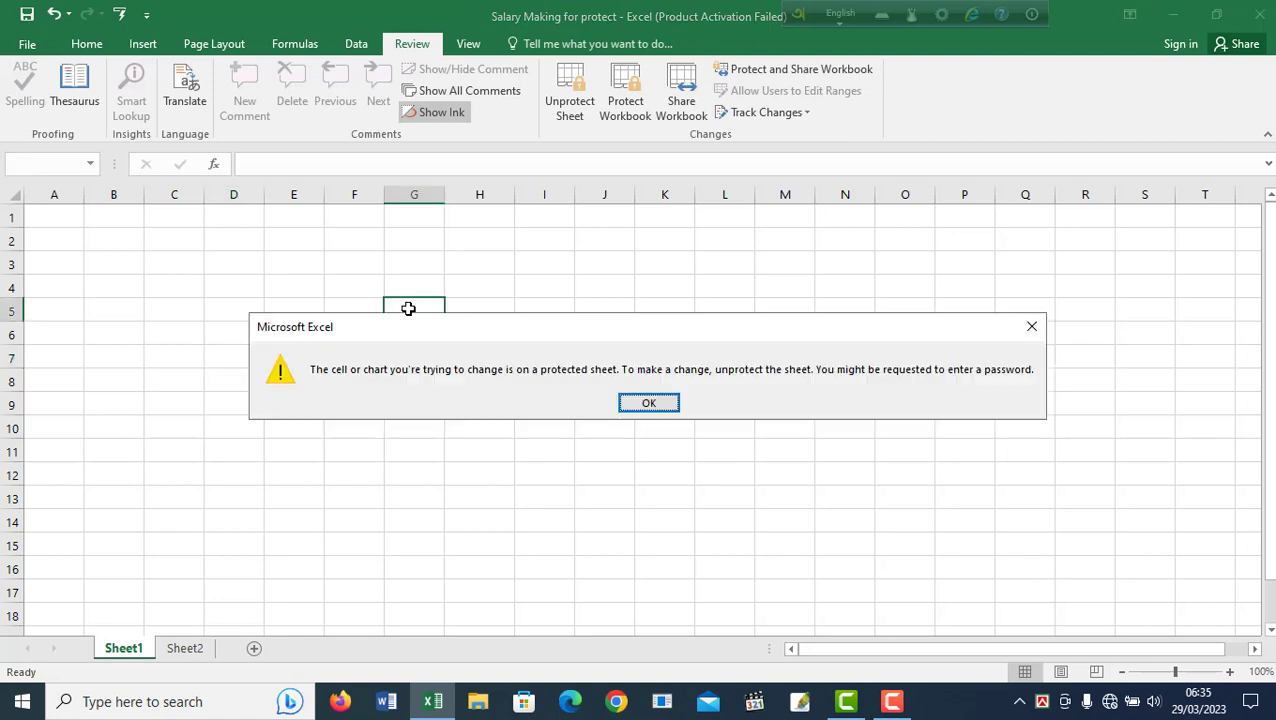
pyautogui.press('Return')
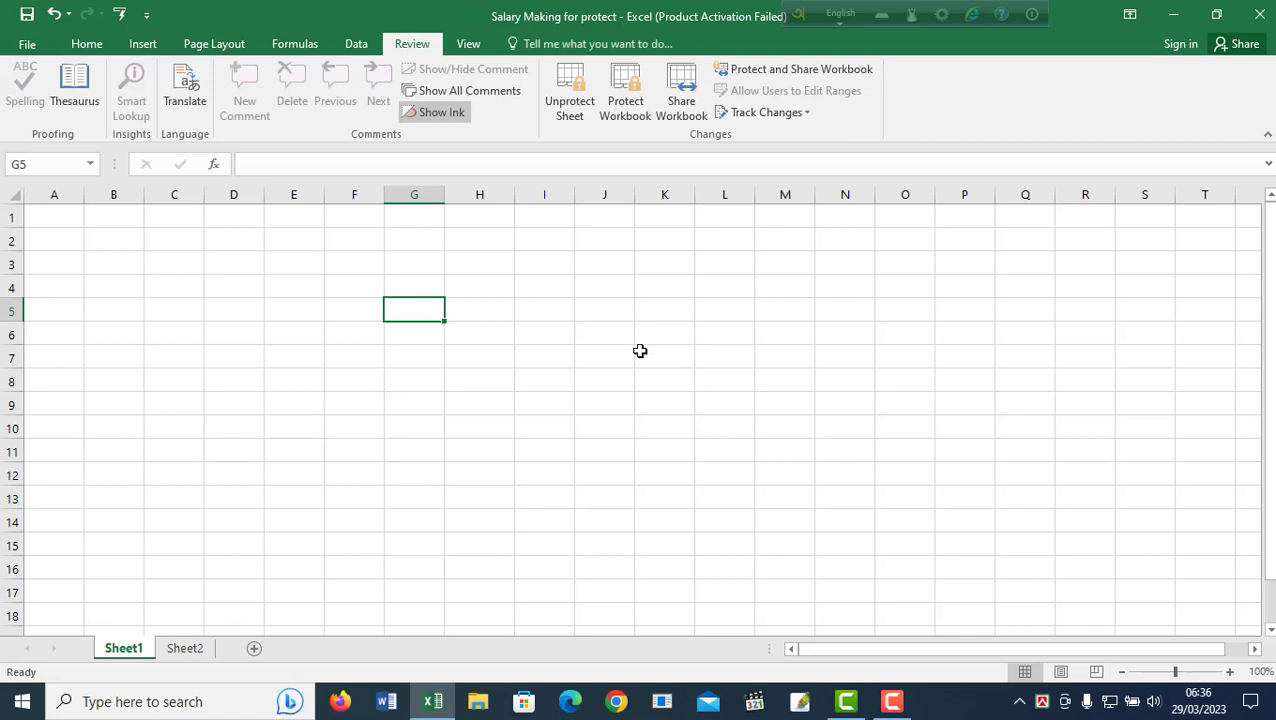
# Unprotect Sheet1 with its password, then enter 'khjhkjo' in E5 and 123 in I5.
pyautogui.click(572, 107)
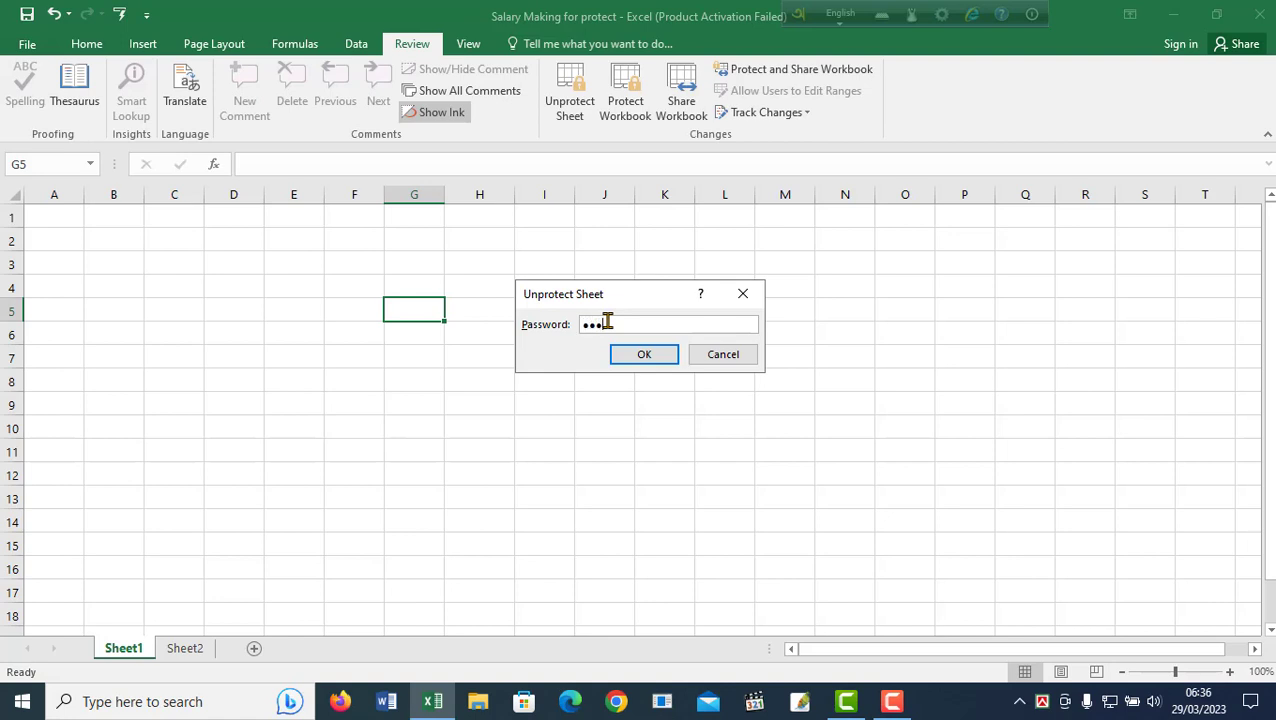
pyautogui.click(645, 357)
pyautogui.click(316, 310)
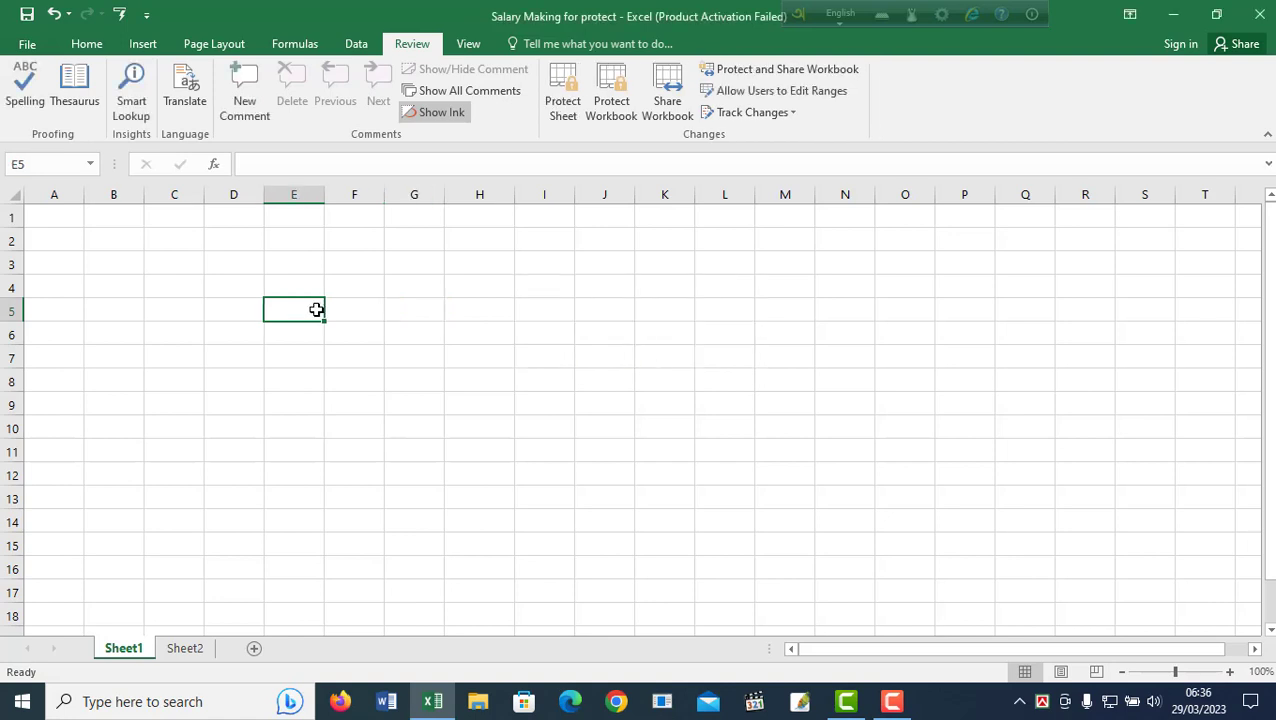
pyautogui.write('khjhkjoi')
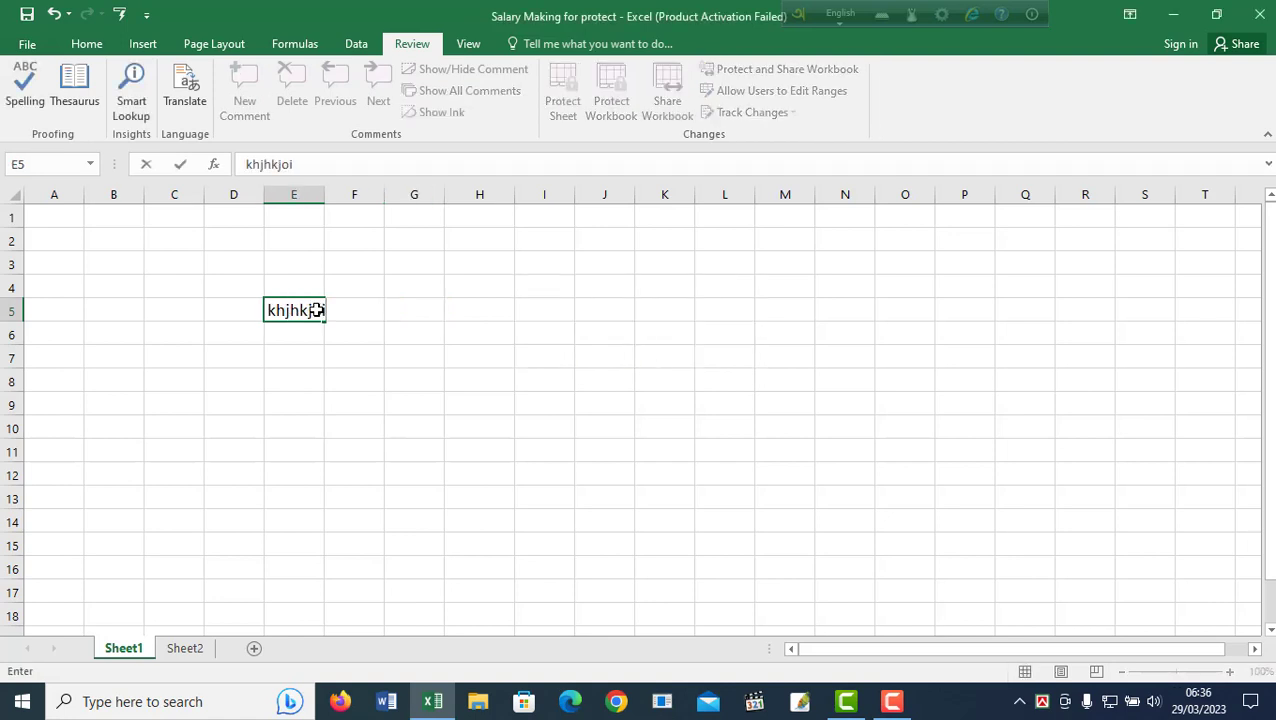
pyautogui.click(550, 310)
pyautogui.write('123')
pyautogui.click(591, 430)
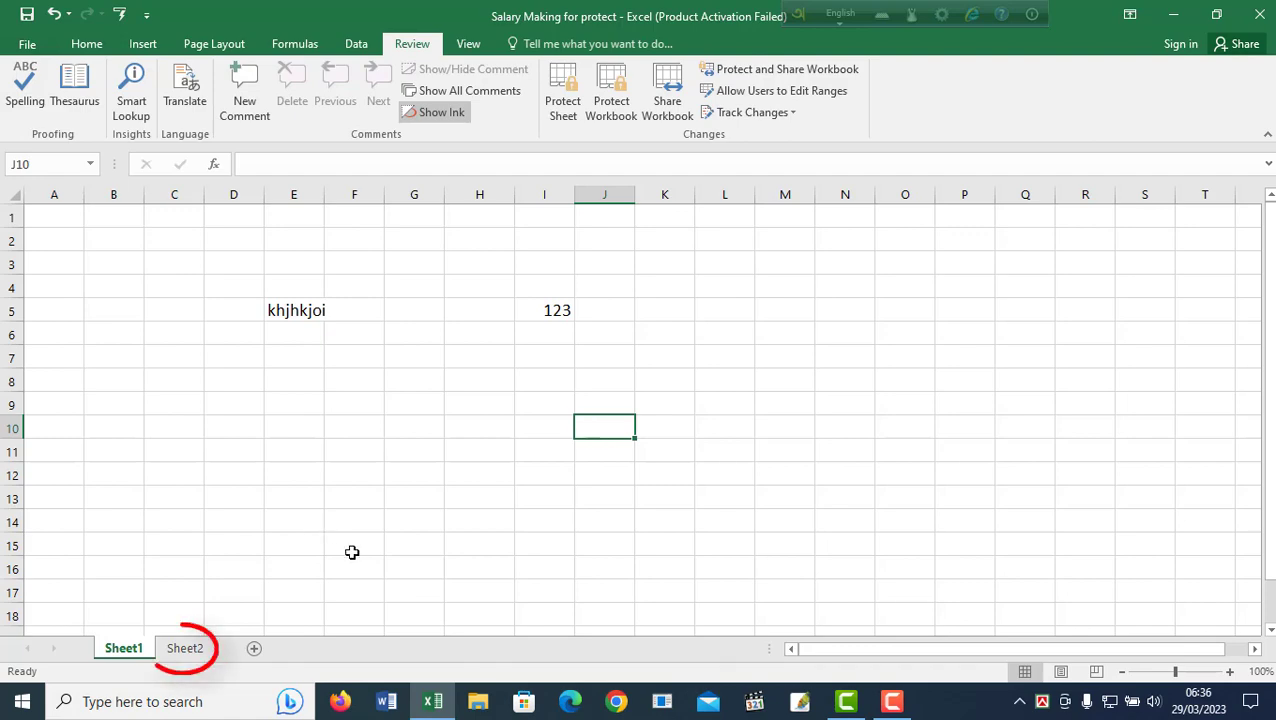
# On Sheet2, select every cell and clear the Locked option in Format Cells Protection.
pyautogui.click(184, 648)
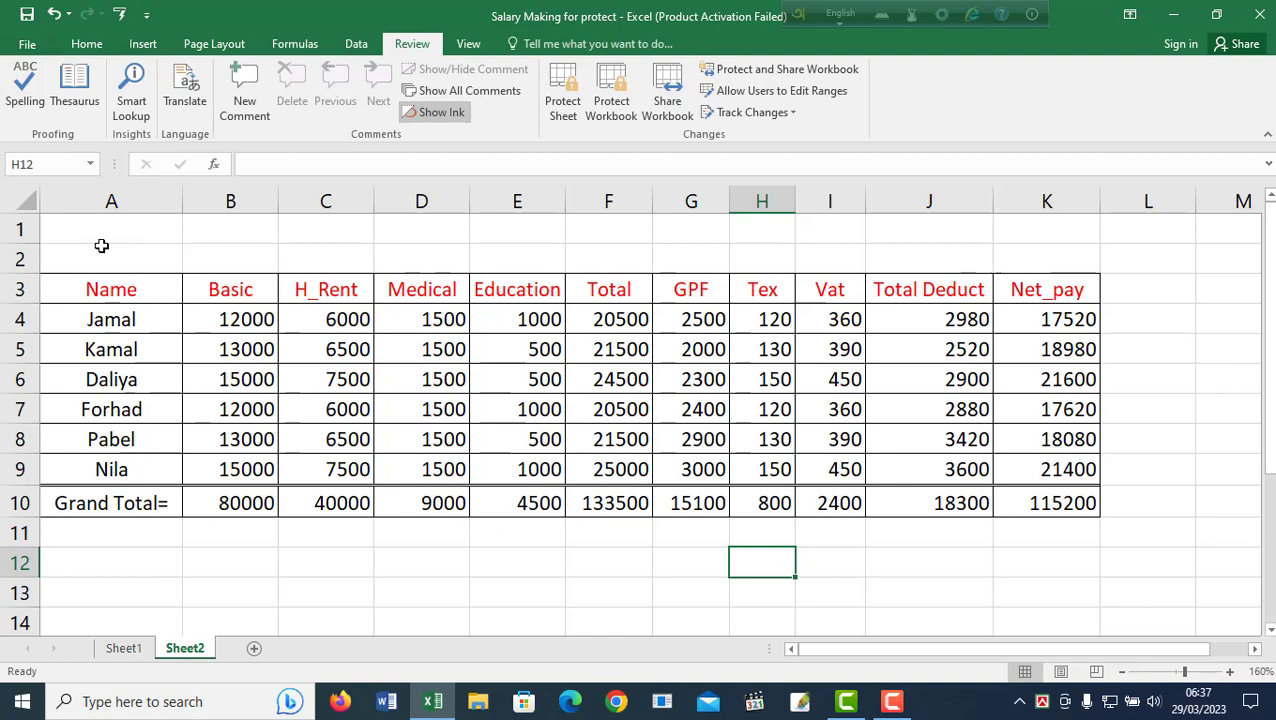
pyautogui.click(26, 205)
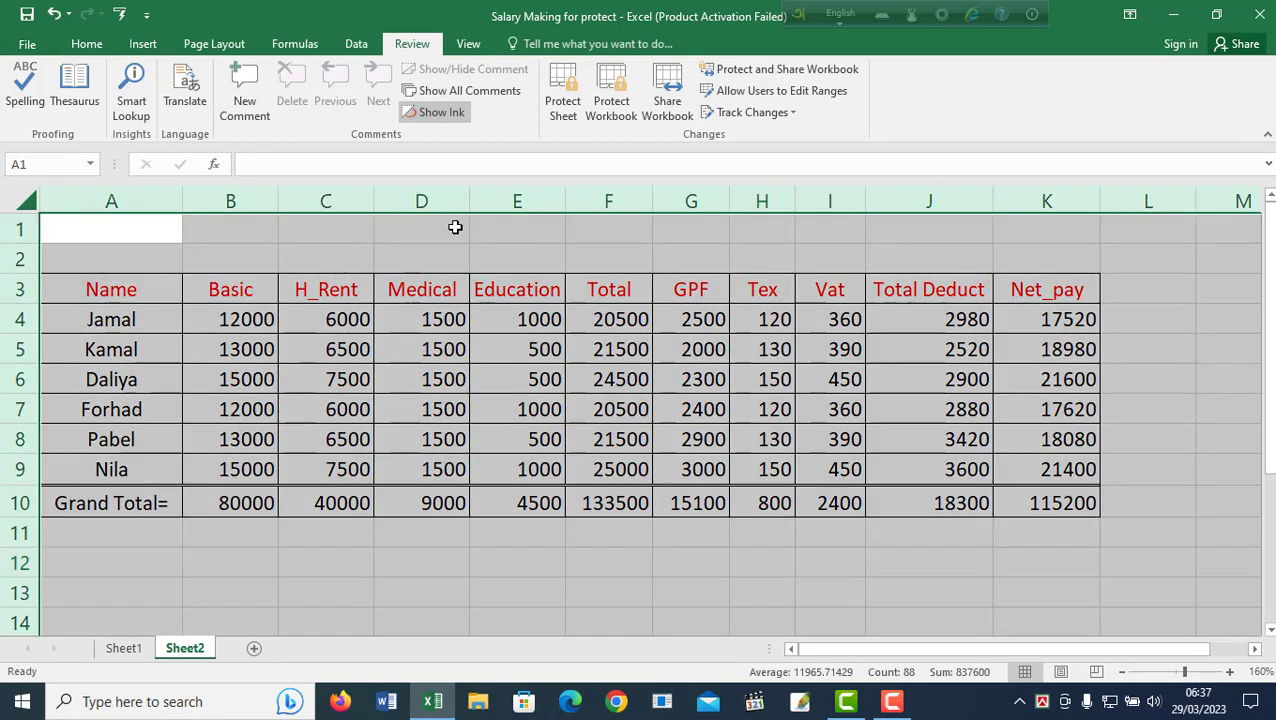
pyautogui.rightClick(697, 570)
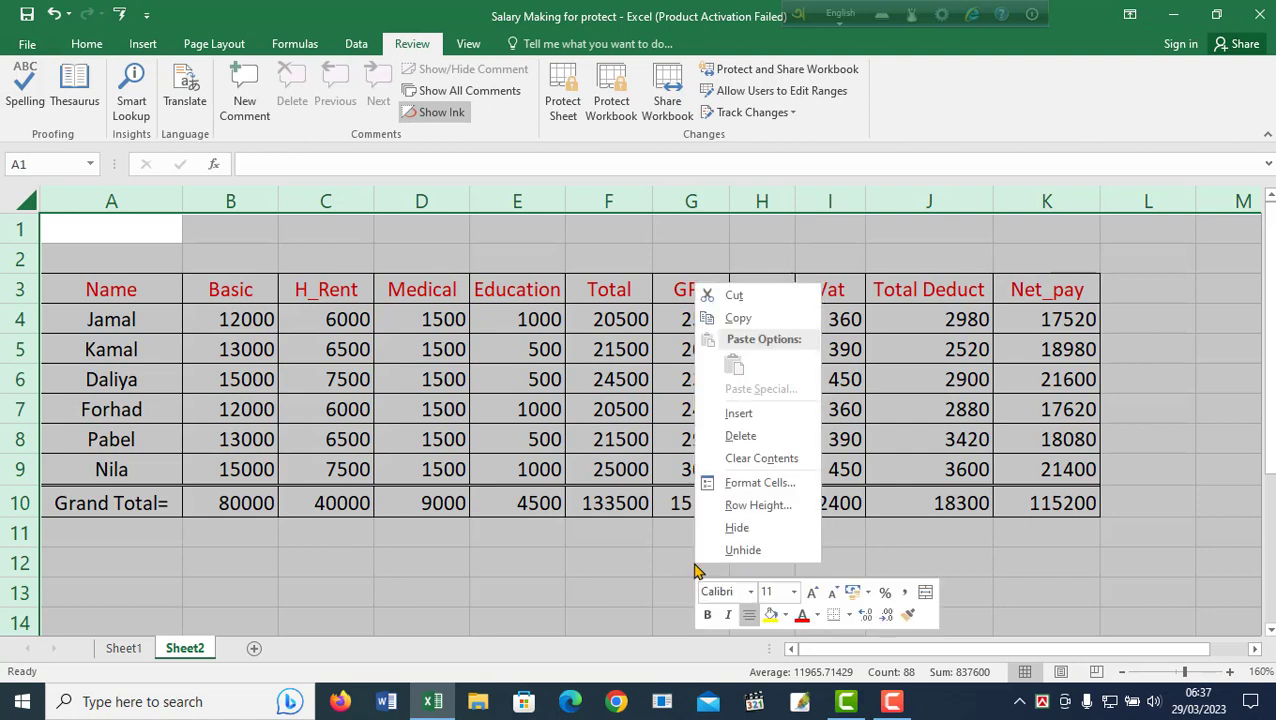
pyautogui.click(760, 484)
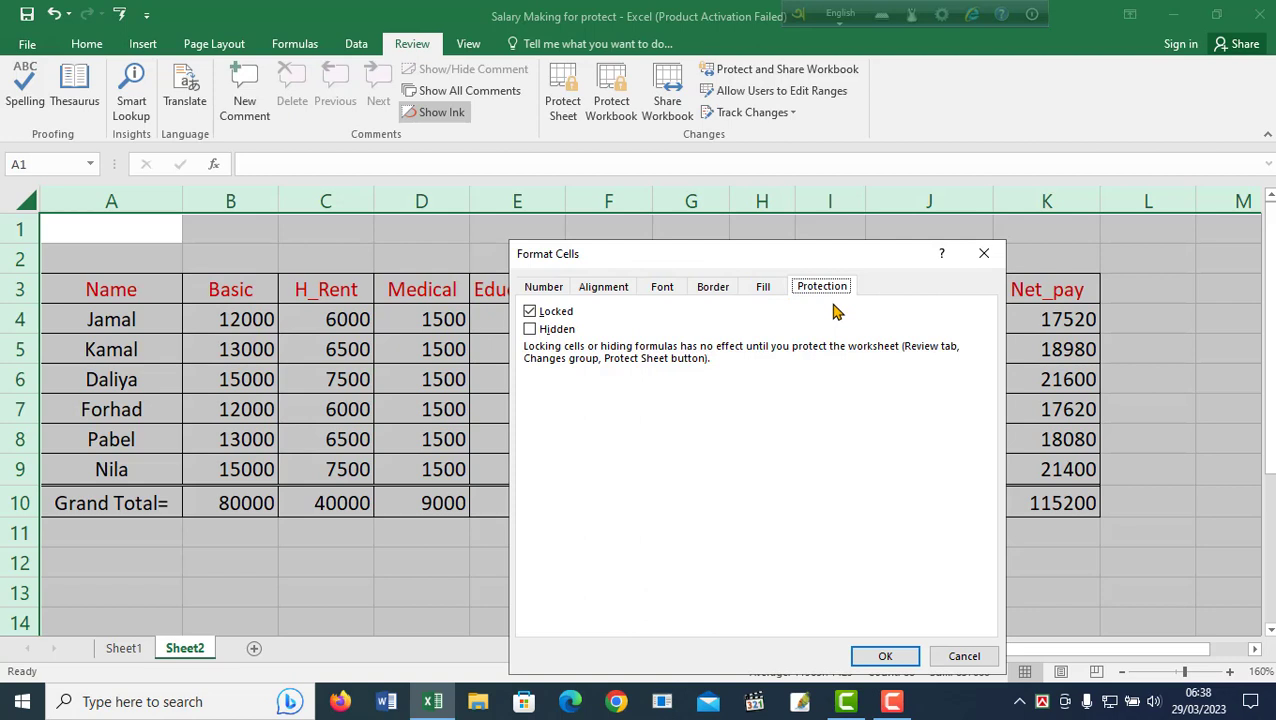
pyautogui.click(532, 316)
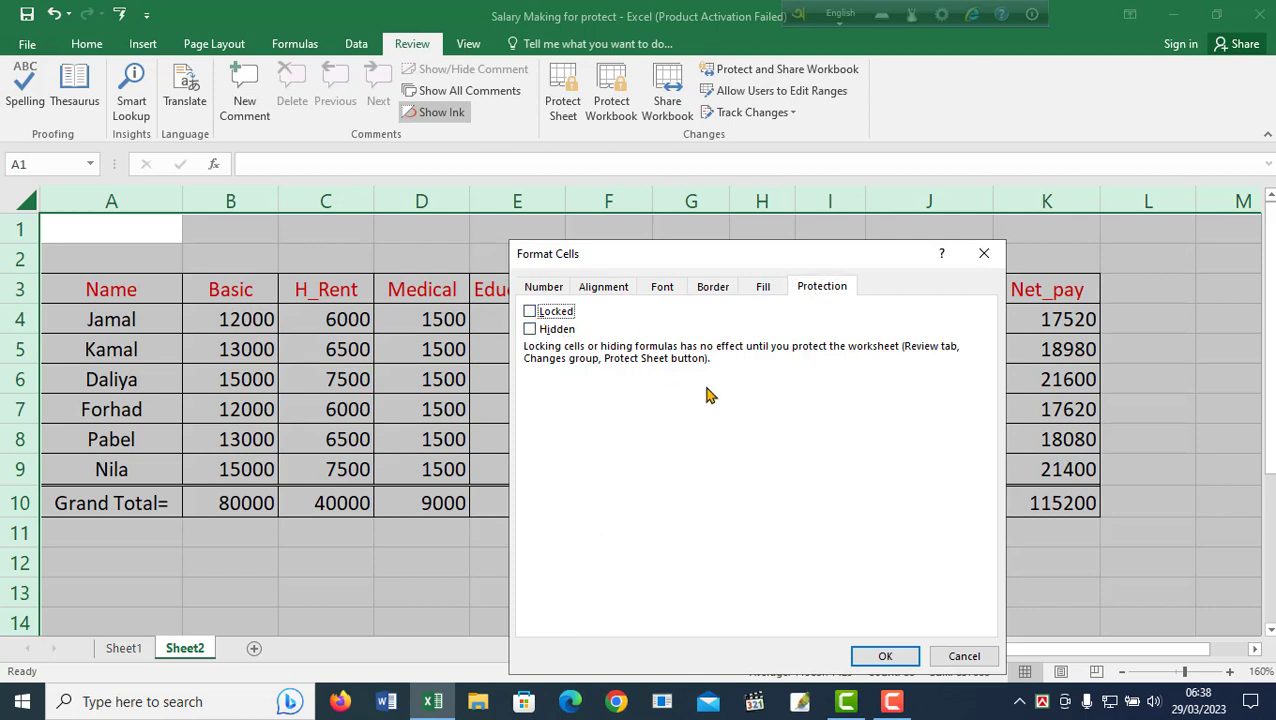
pyautogui.click(884, 656)
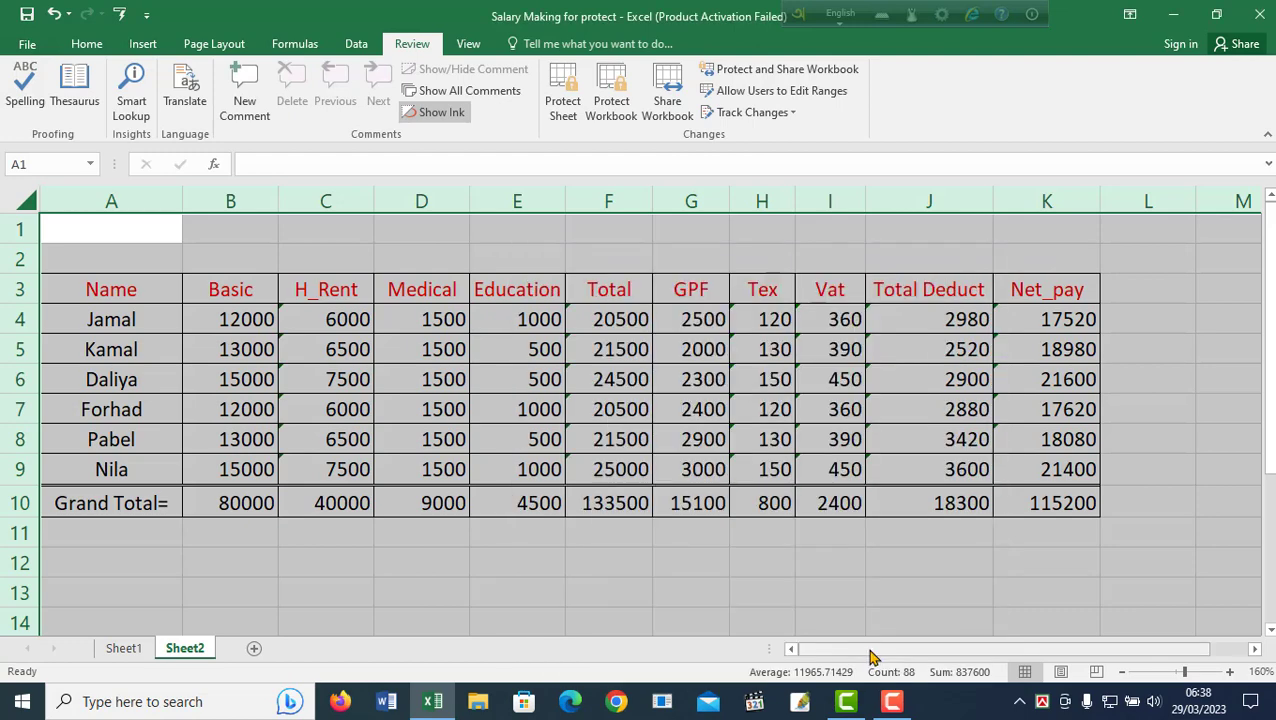
pyautogui.click(87, 45)
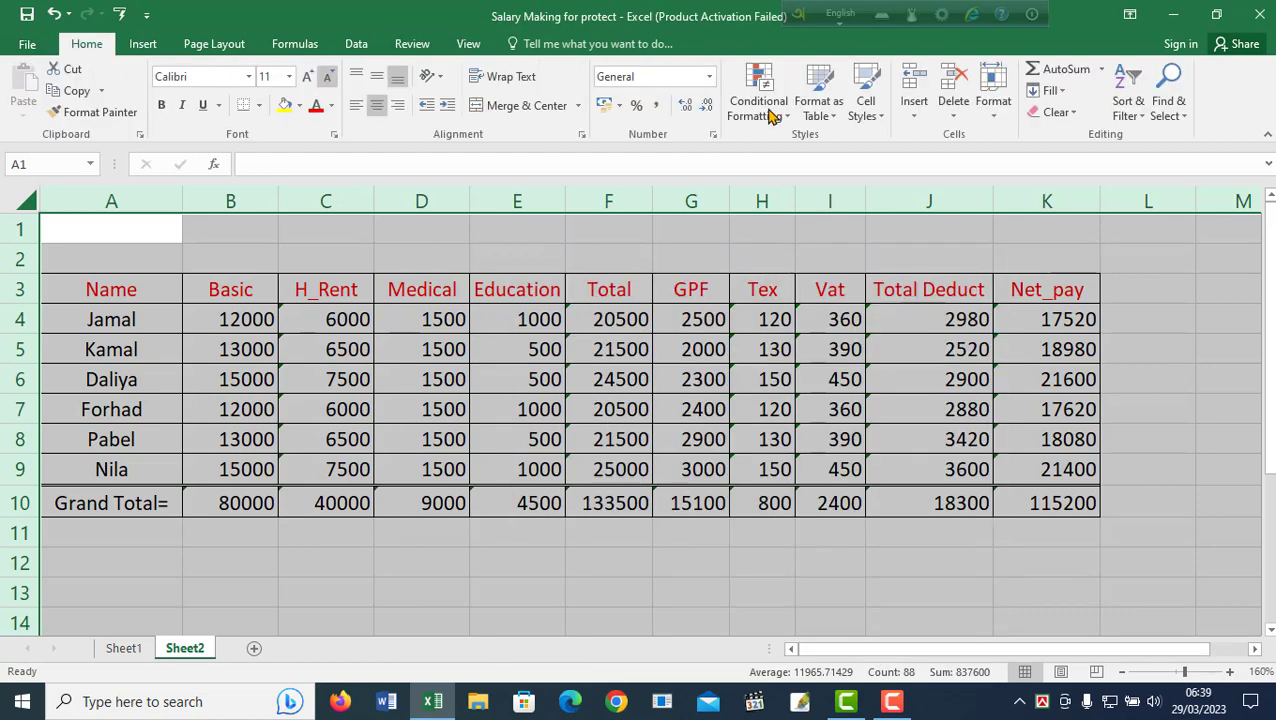
# Select all formula cells on Sheet2 using Go To Special with Formulas.
pyautogui.click(1180, 112)
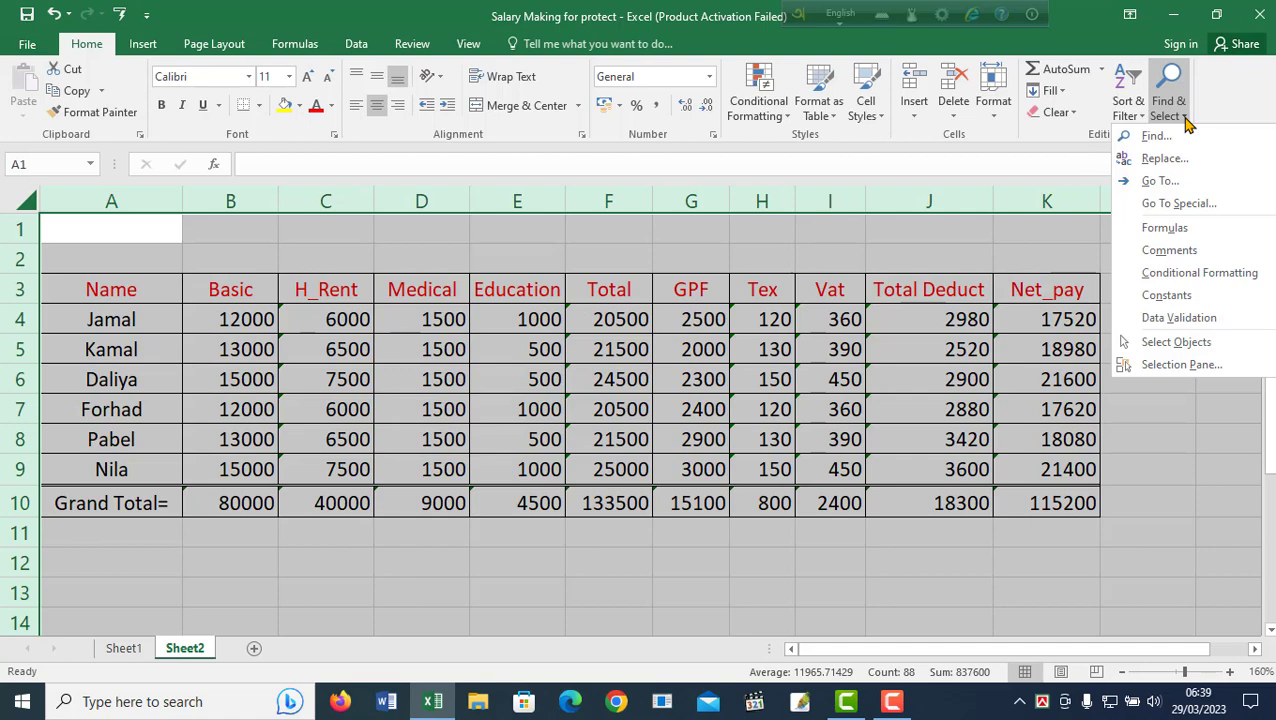
pyautogui.click(1180, 206)
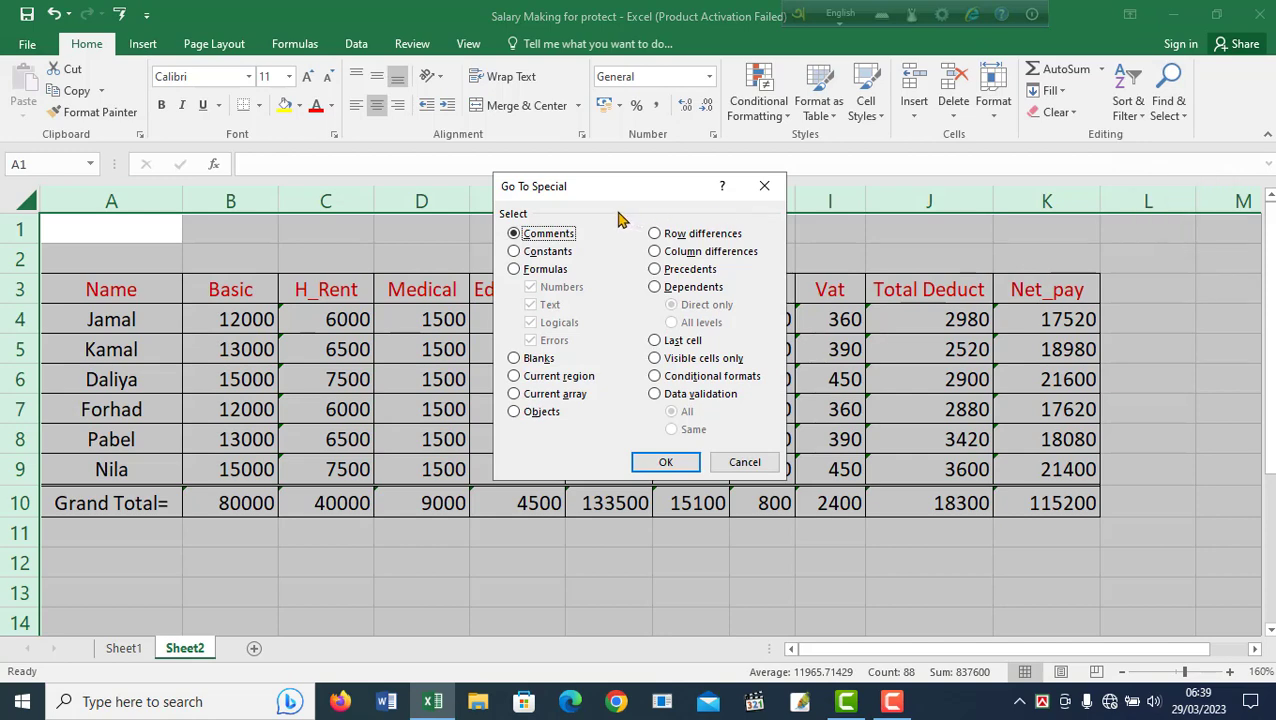
pyautogui.click(514, 270)
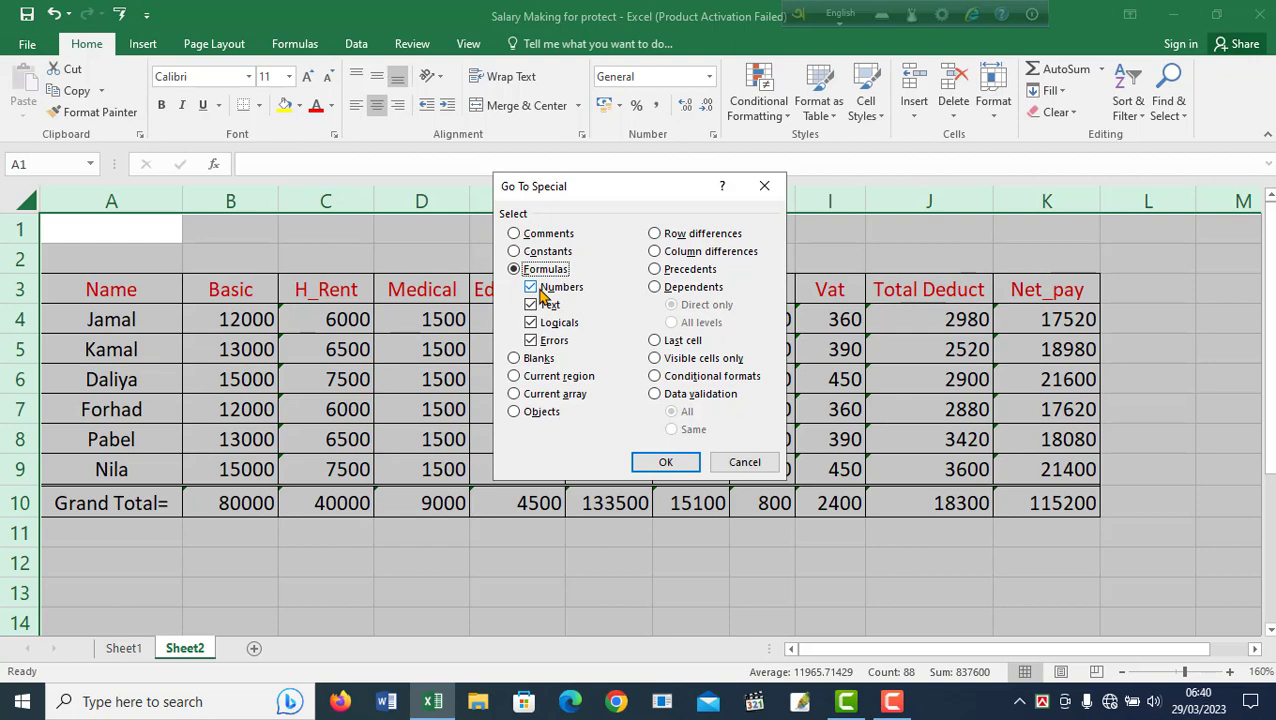
pyautogui.click(668, 461)
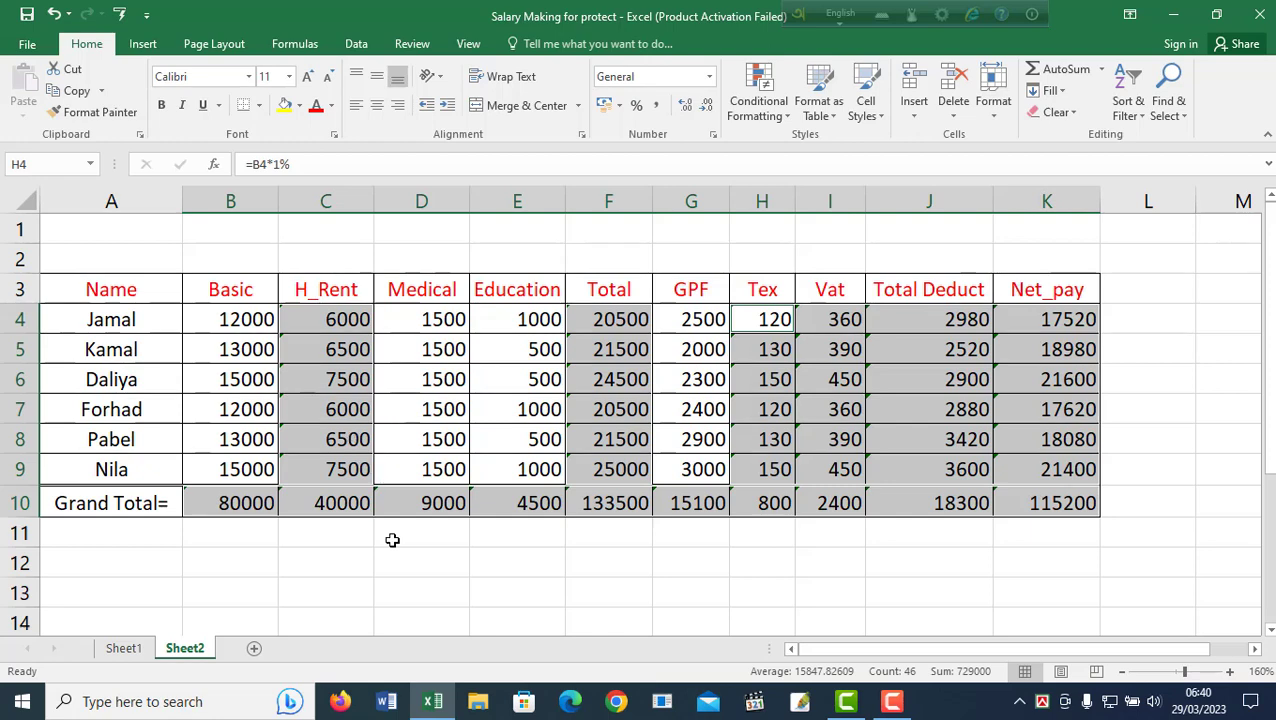
# Shade the selected formula cells light tan and mark them Locked in Format Cells.
pyautogui.click(300, 106)
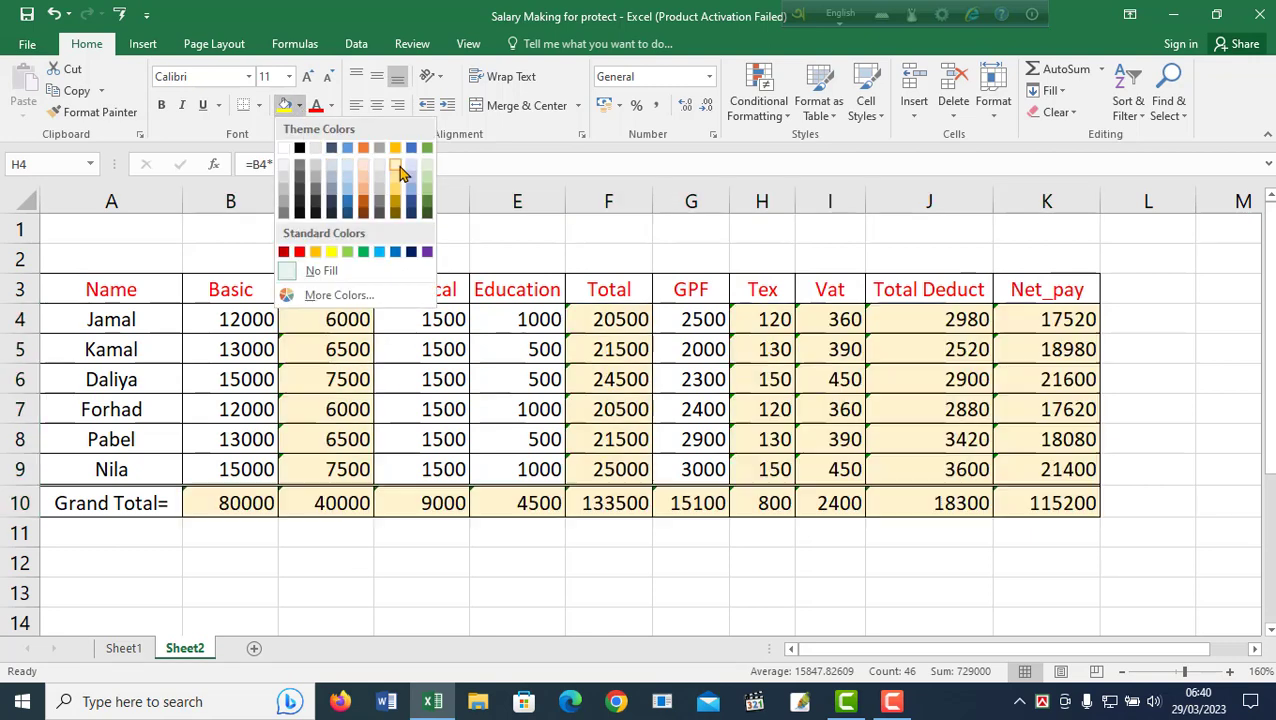
pyautogui.click(397, 172)
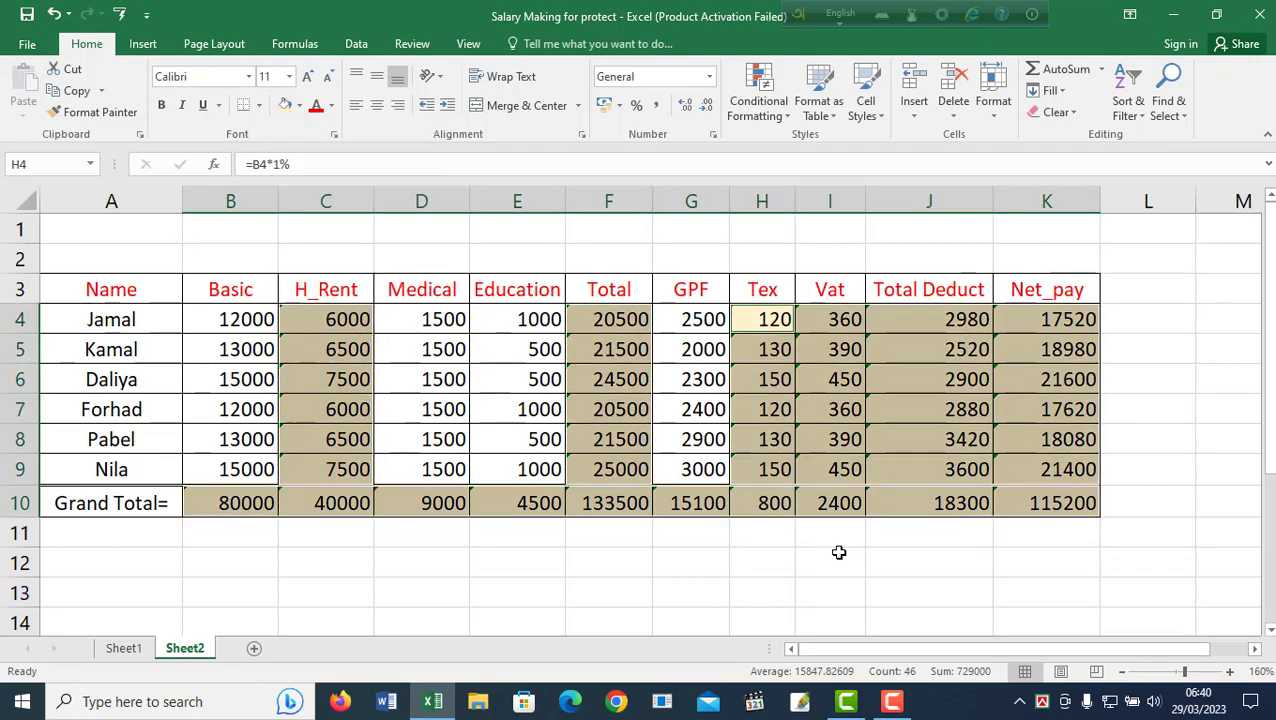
pyautogui.rightClick(904, 410)
pyautogui.click(968, 601)
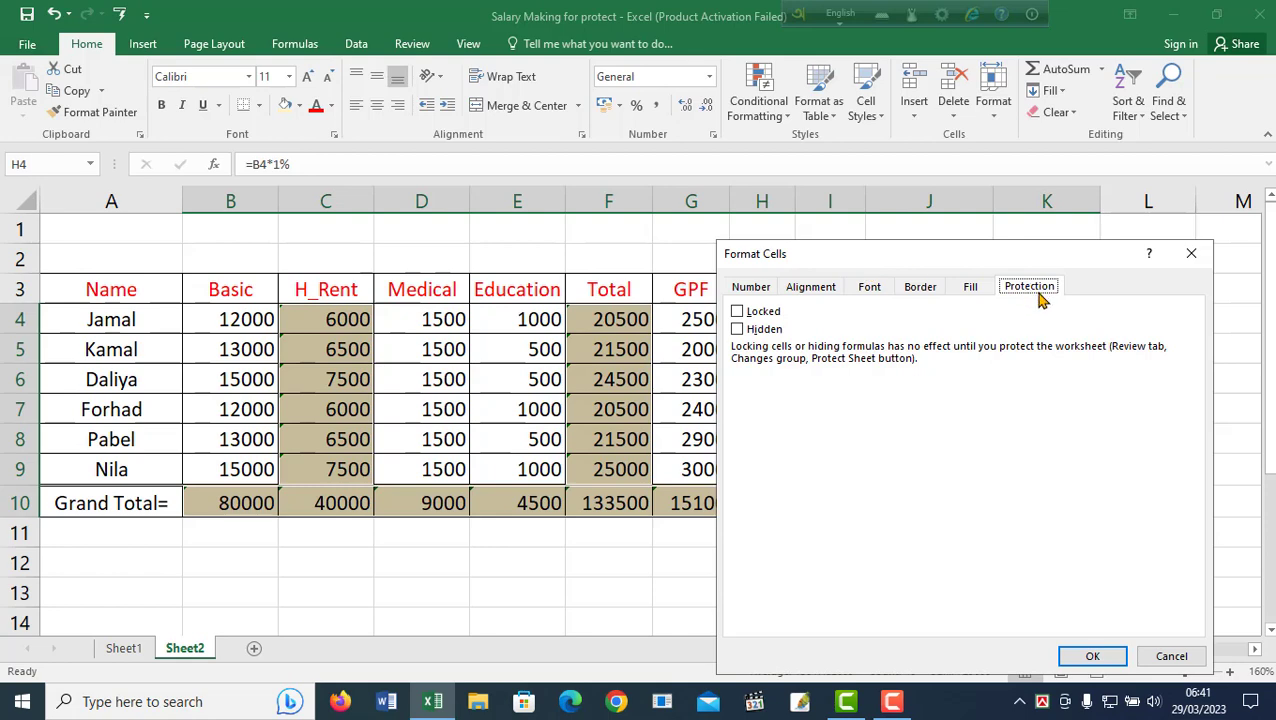
pyautogui.click(738, 316)
pyautogui.click(1092, 656)
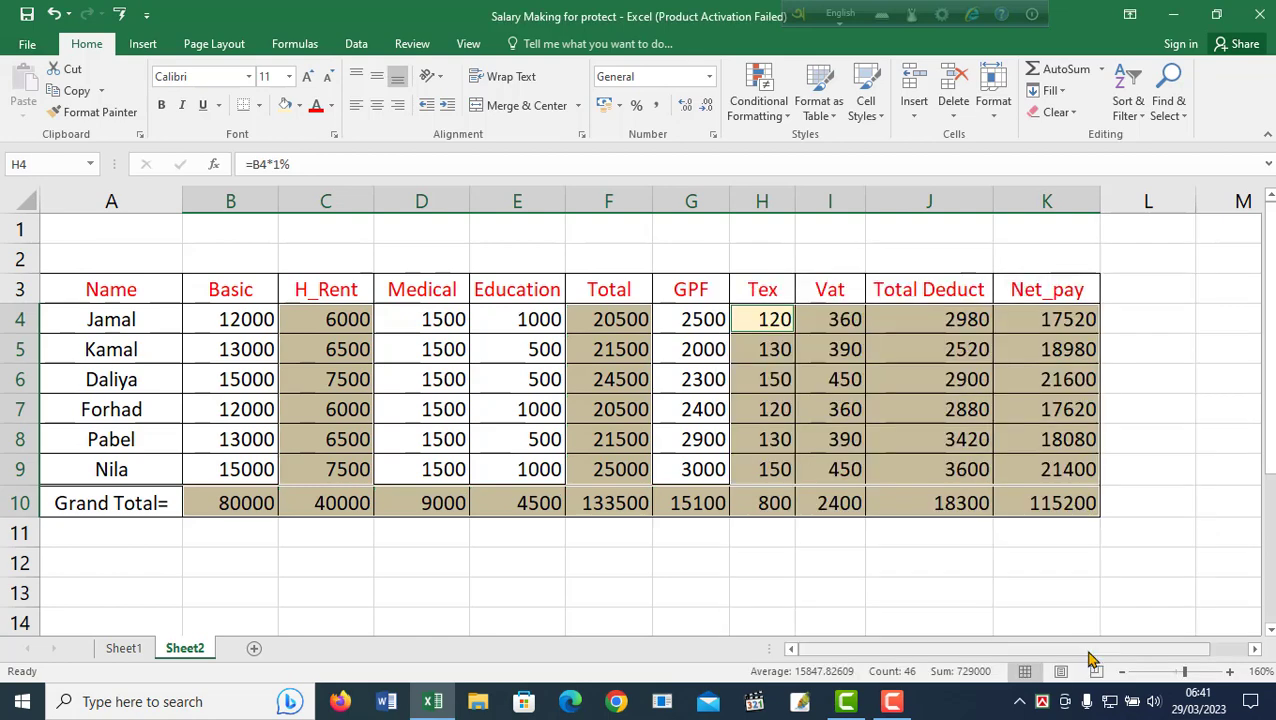
# Protect Sheet2 from the Review tab with a password, entered and confirmed.
pyautogui.click(416, 48)
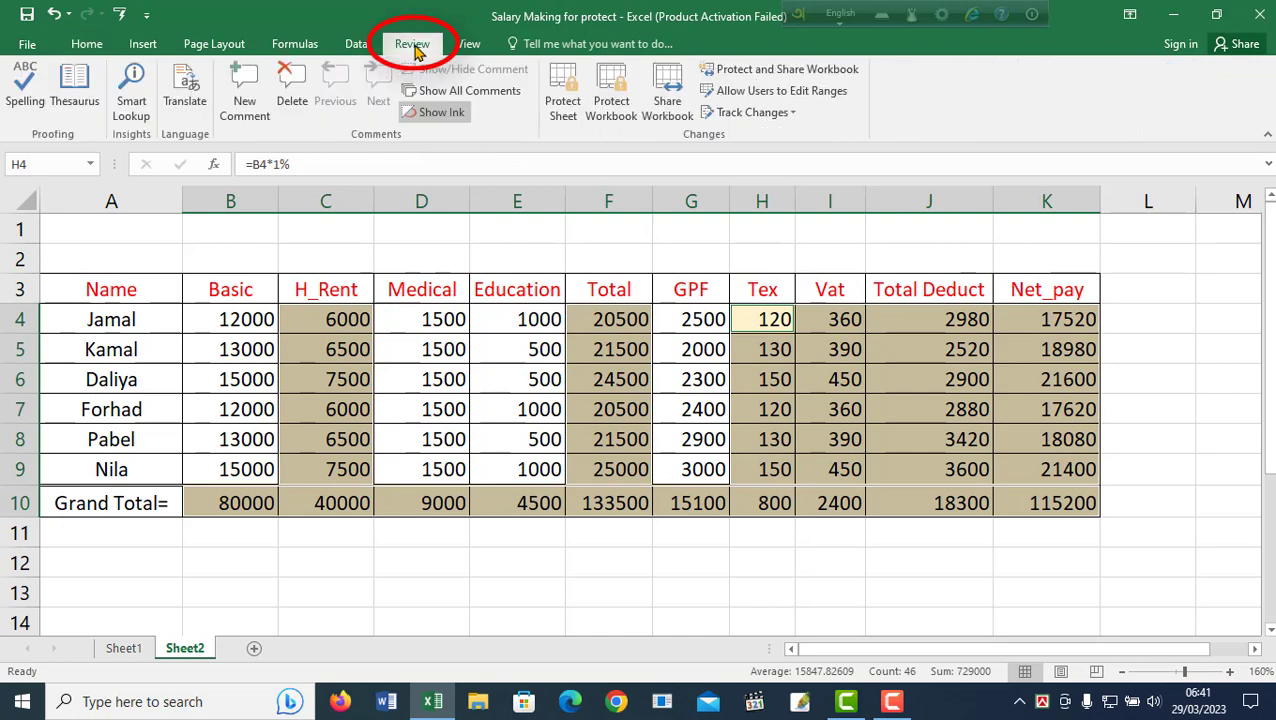
pyautogui.click(566, 112)
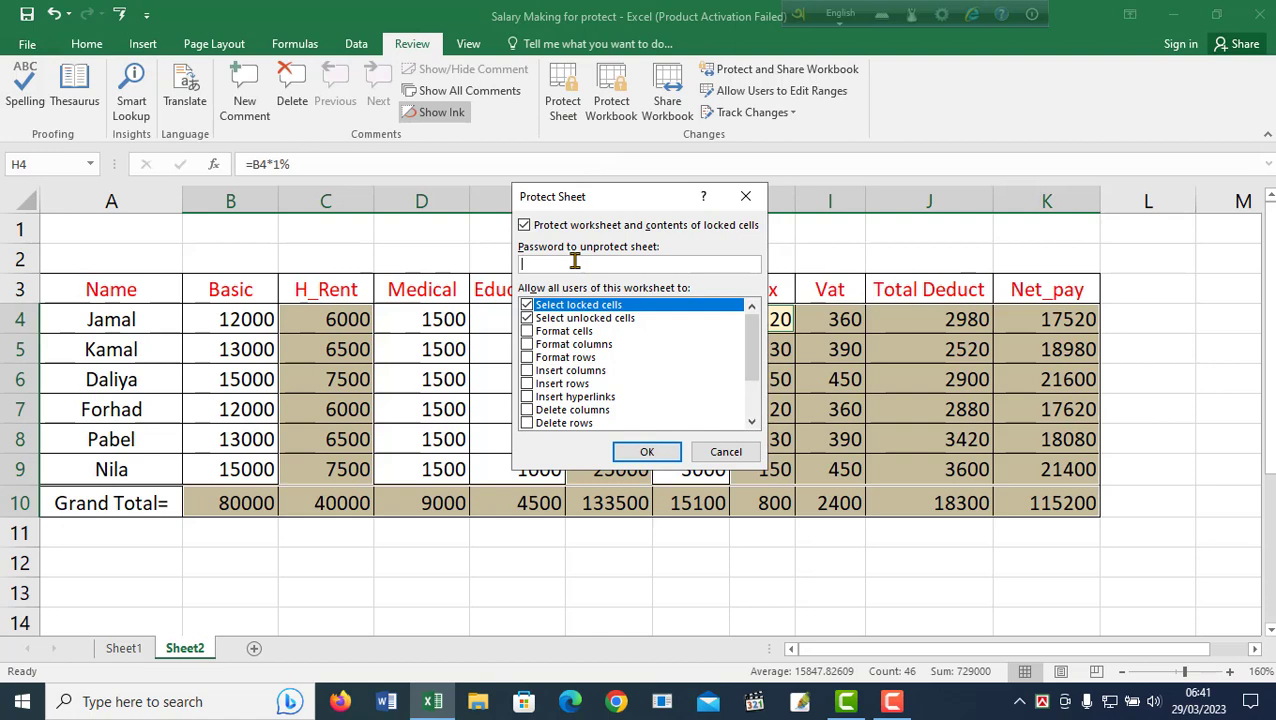
pyautogui.write('123')
pyautogui.click(645, 452)
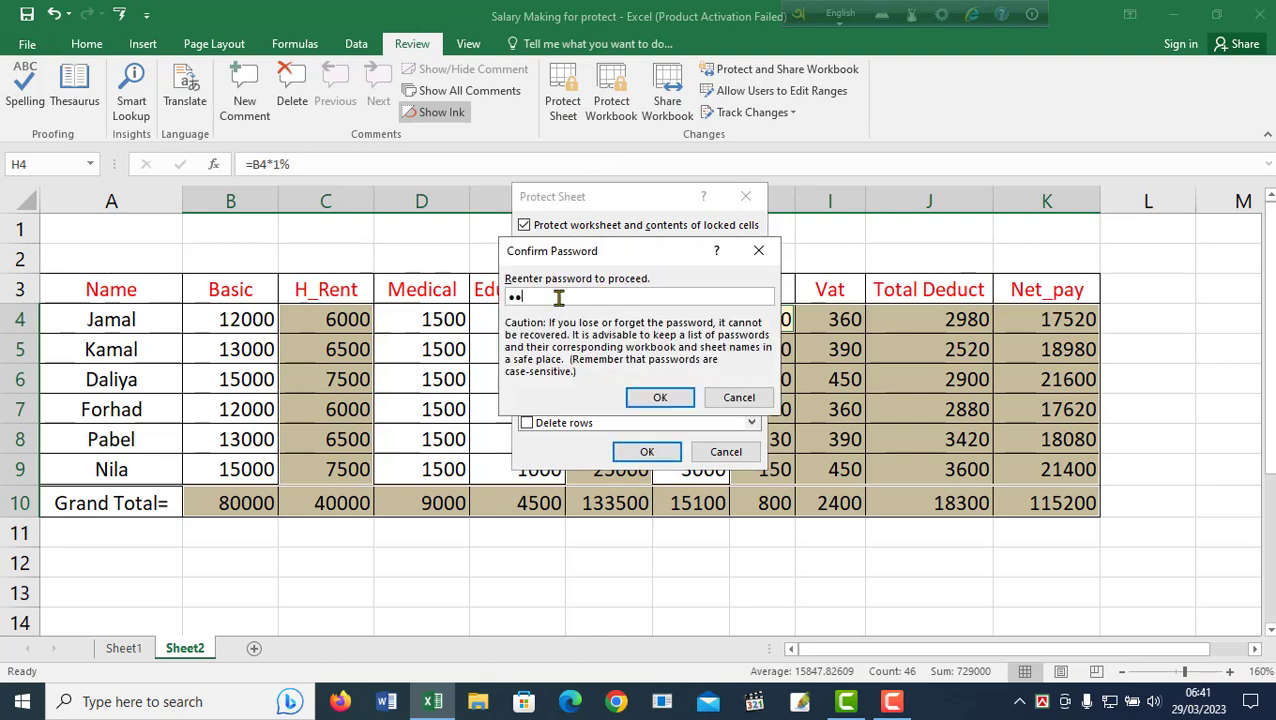
pyautogui.click(660, 397)
pyautogui.click(608, 562)
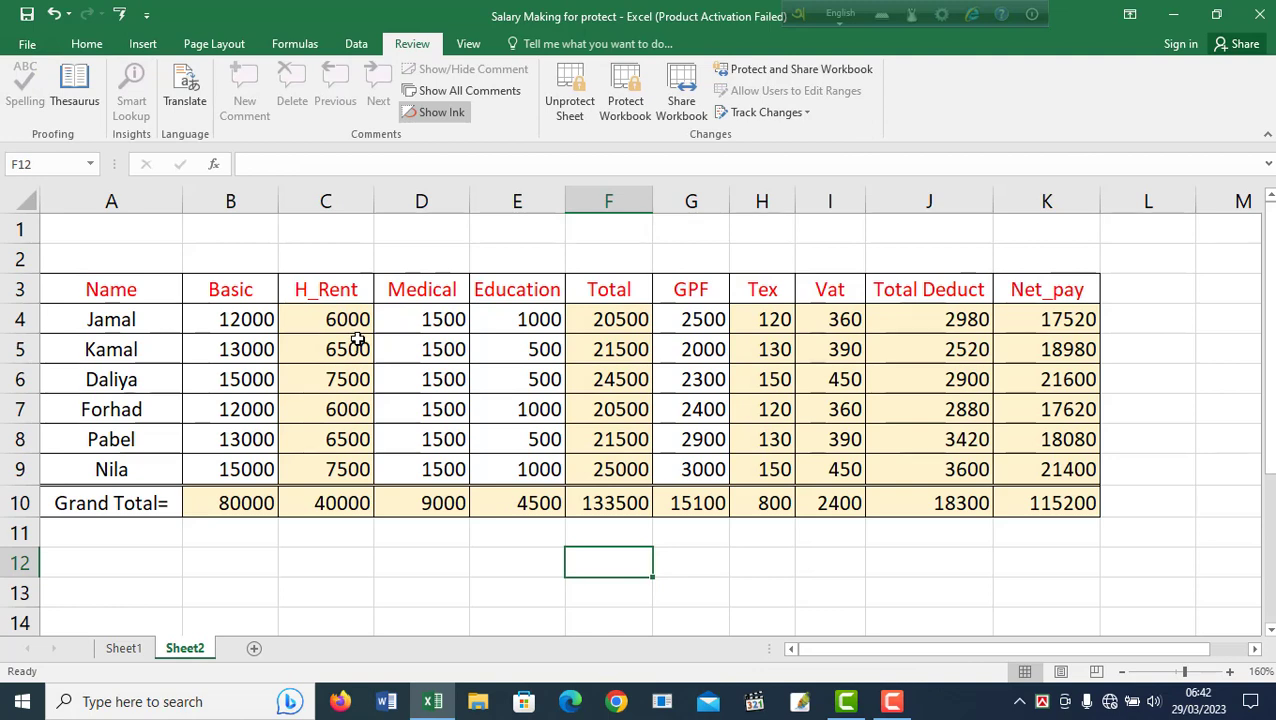
pyautogui.click(349, 330)
pyautogui.doubleClick(349, 330)
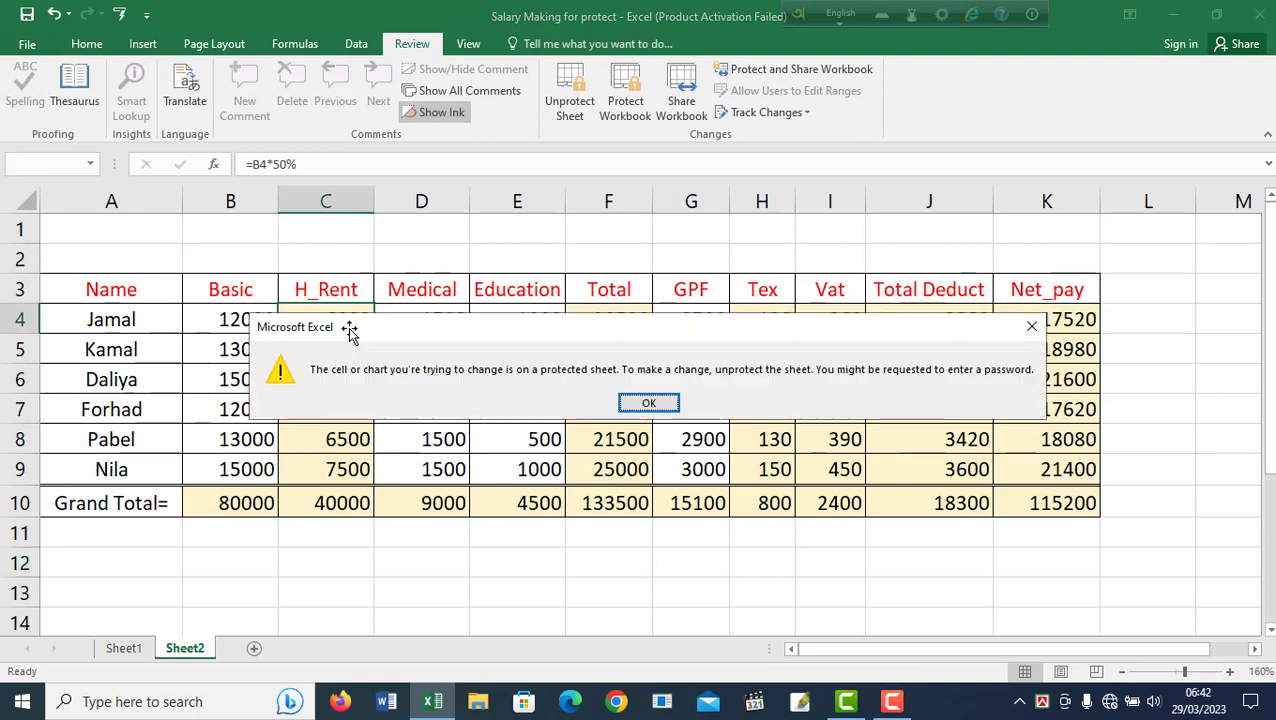
pyautogui.click(1032, 328)
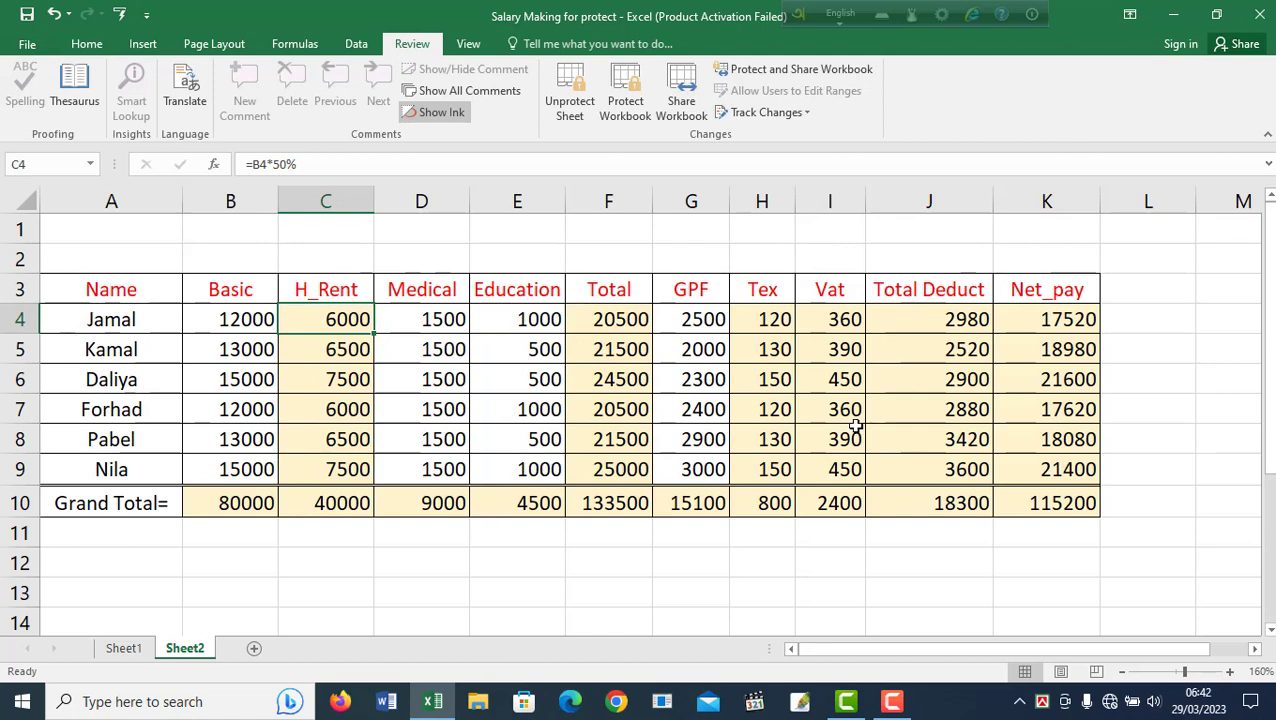
pyautogui.click(1068, 320)
pyautogui.doubleClick(1068, 320)
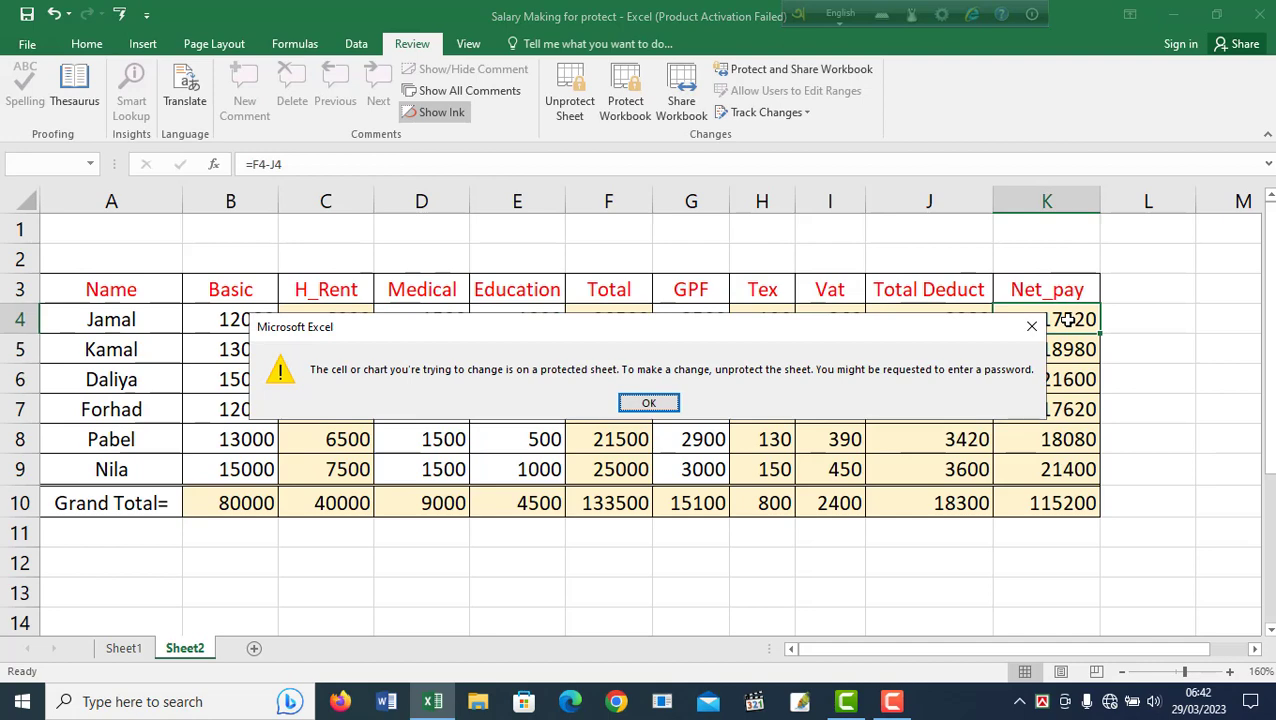
pyautogui.click(1031, 326)
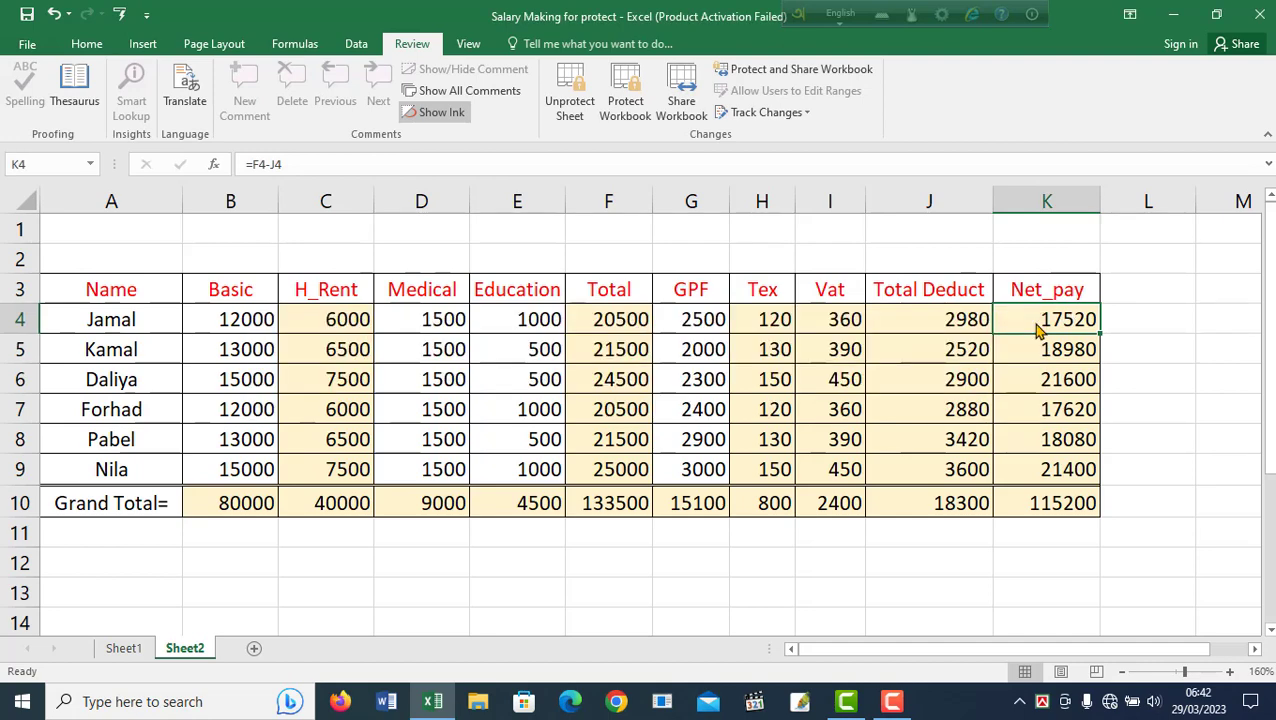
pyautogui.click(421, 562)
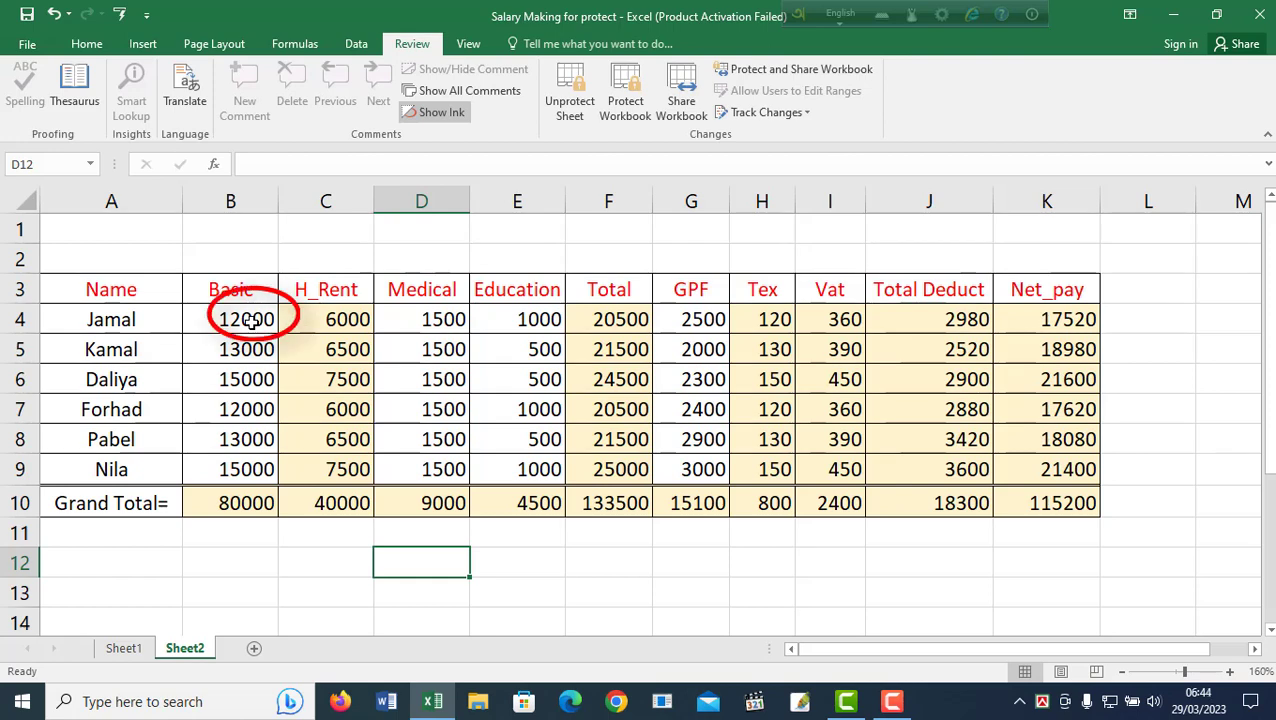
# Enter Basic 15000 in B4 and 10000 in B8, letting totals and Net_pay recalculate.
pyautogui.click(251, 321)
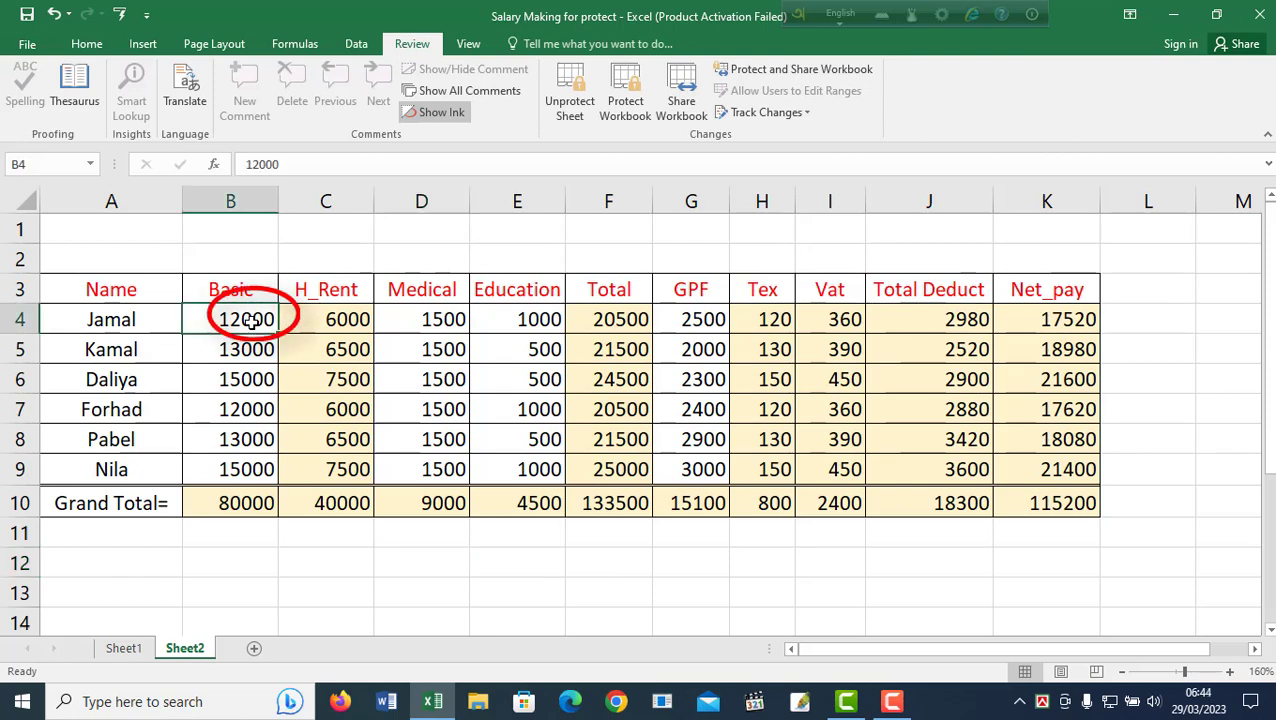
pyautogui.write('15')
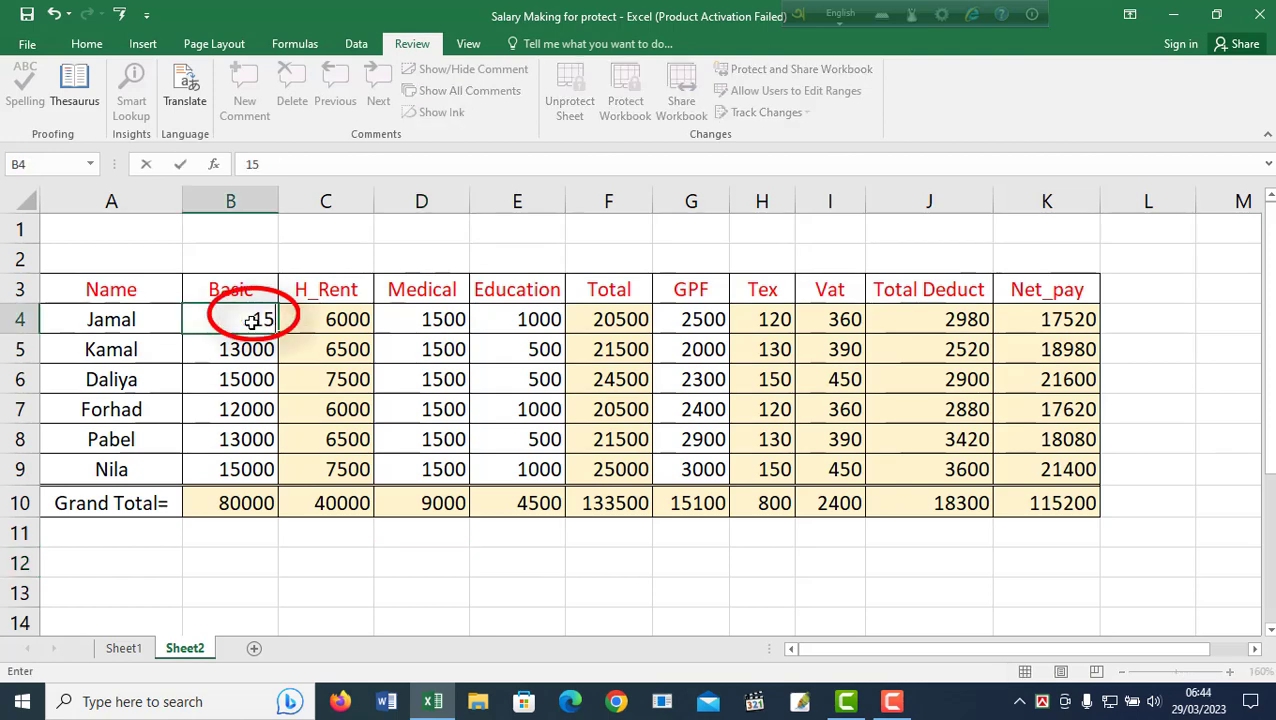
pyautogui.write('000')
pyautogui.press('Return')
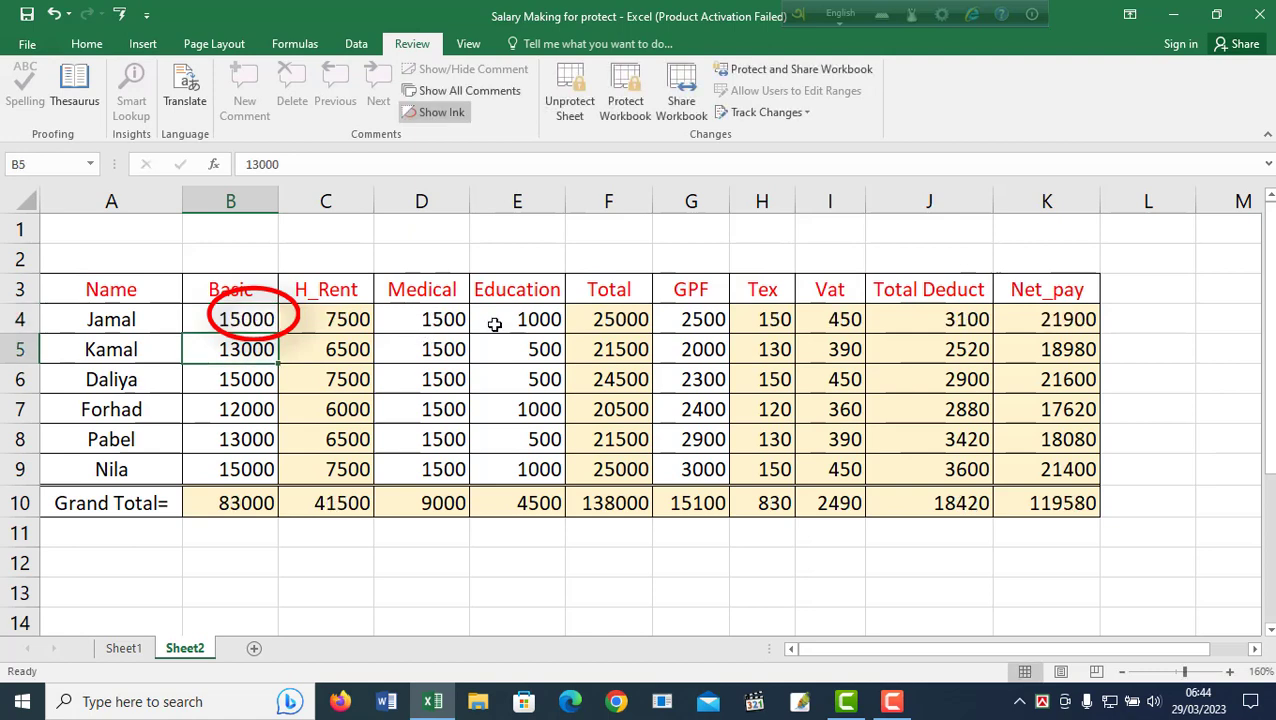
pyautogui.moveTo(1076, 326); pyautogui.dragTo(1072, 322)
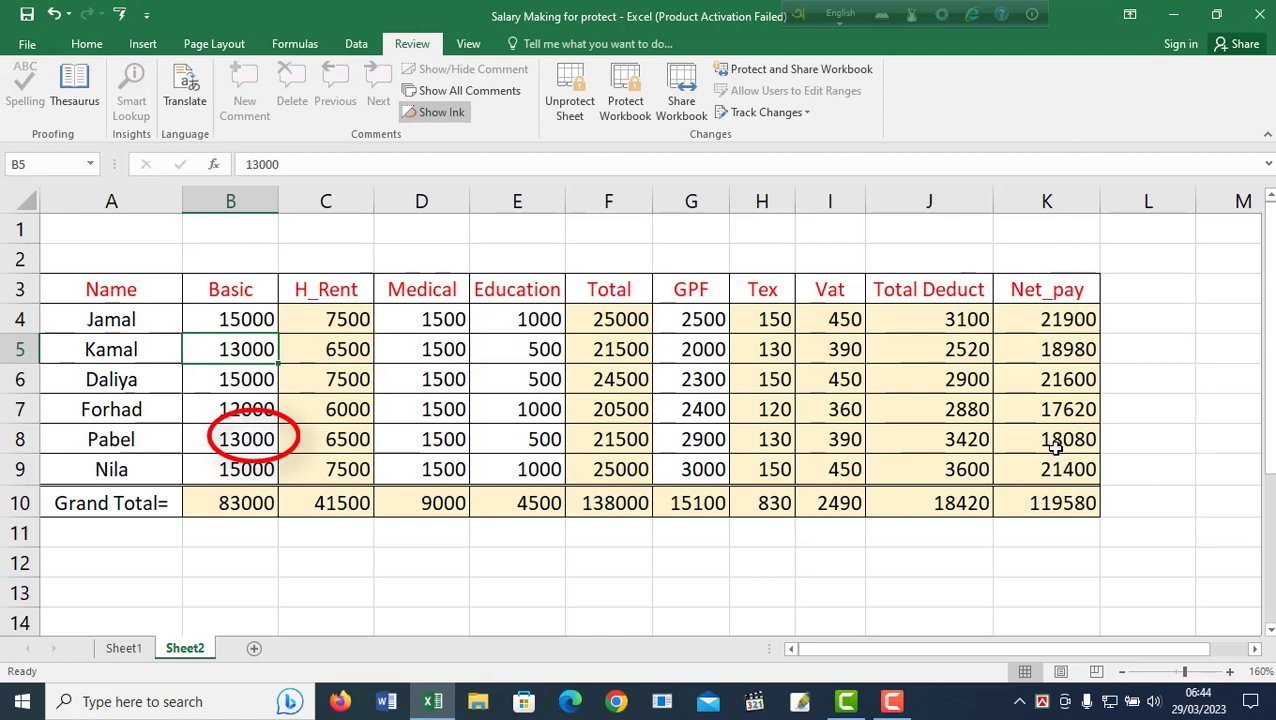
pyautogui.click(245, 439)
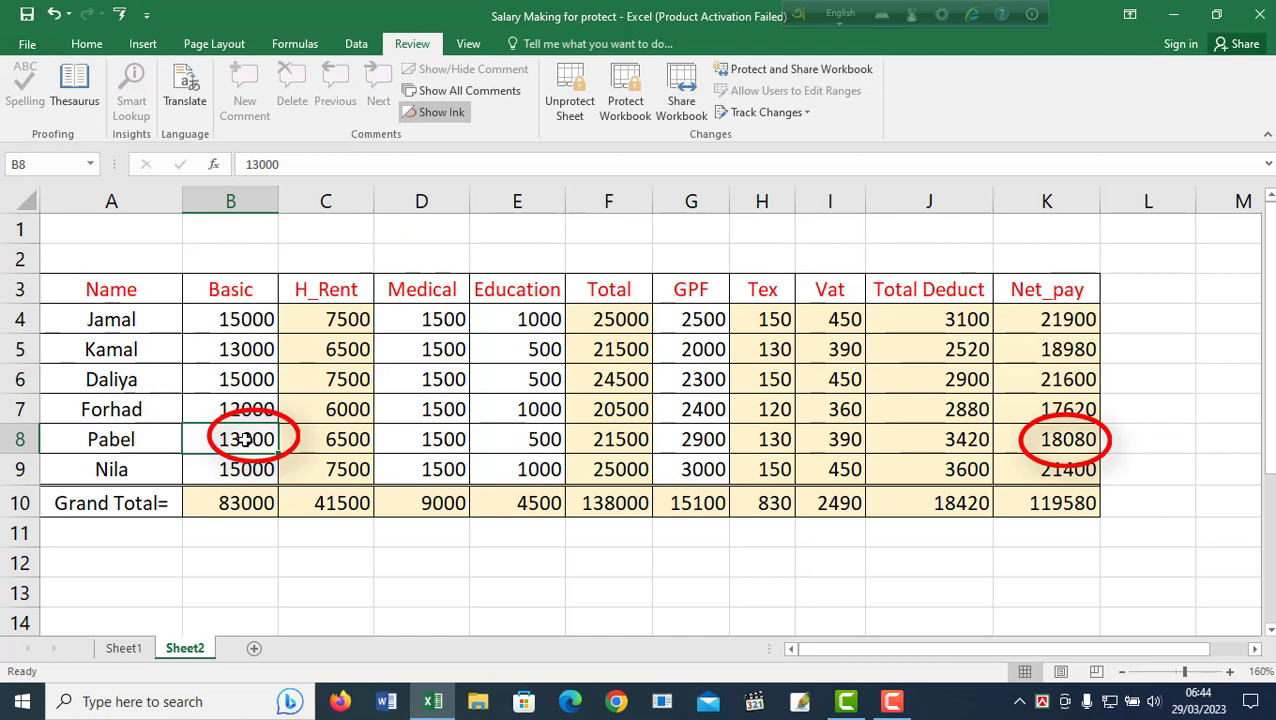
pyautogui.write('1000')
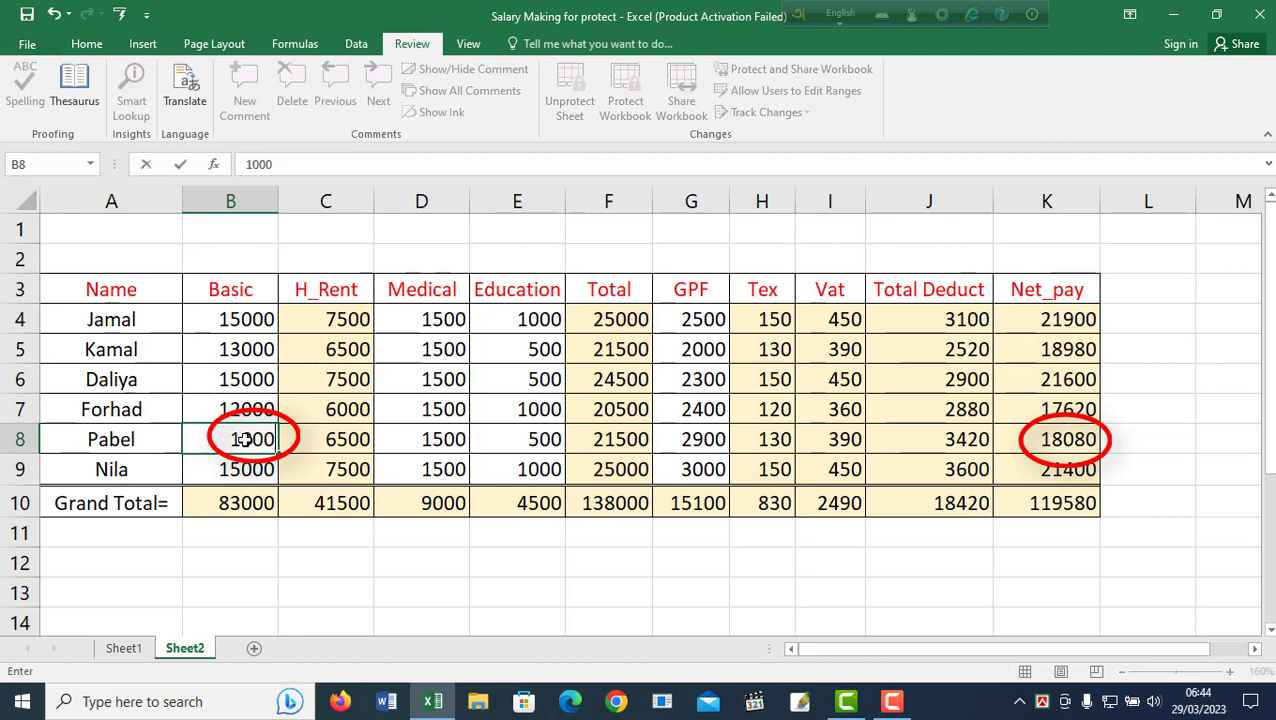
pyautogui.write('0')
pyautogui.press('Return')
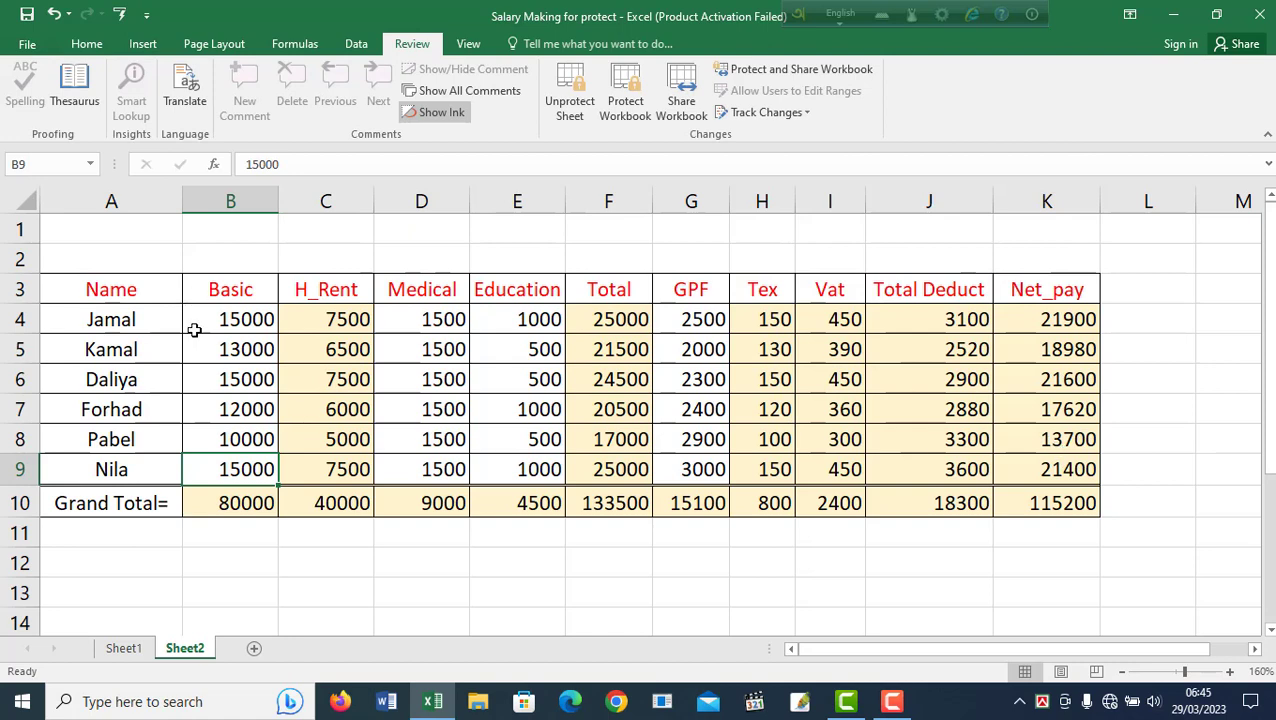
pyautogui.moveTo(127, 292); pyautogui.dragTo(306, 487)
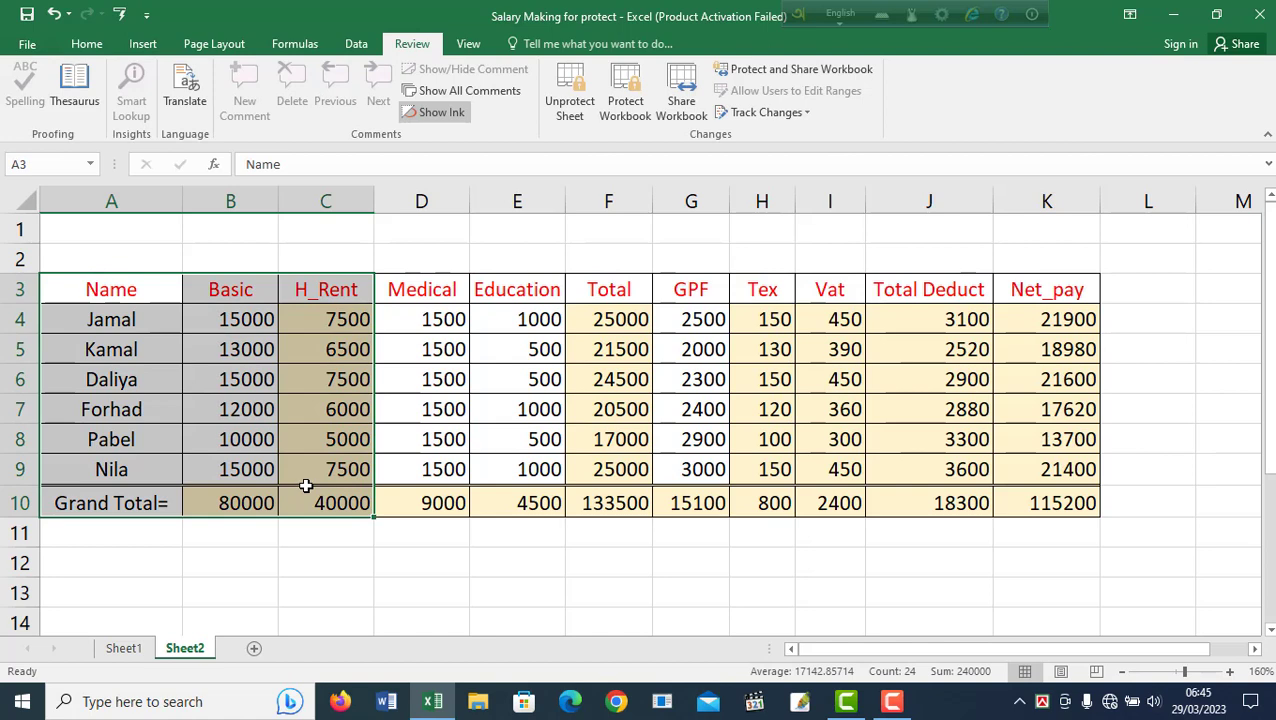
pyautogui.click(580, 585)
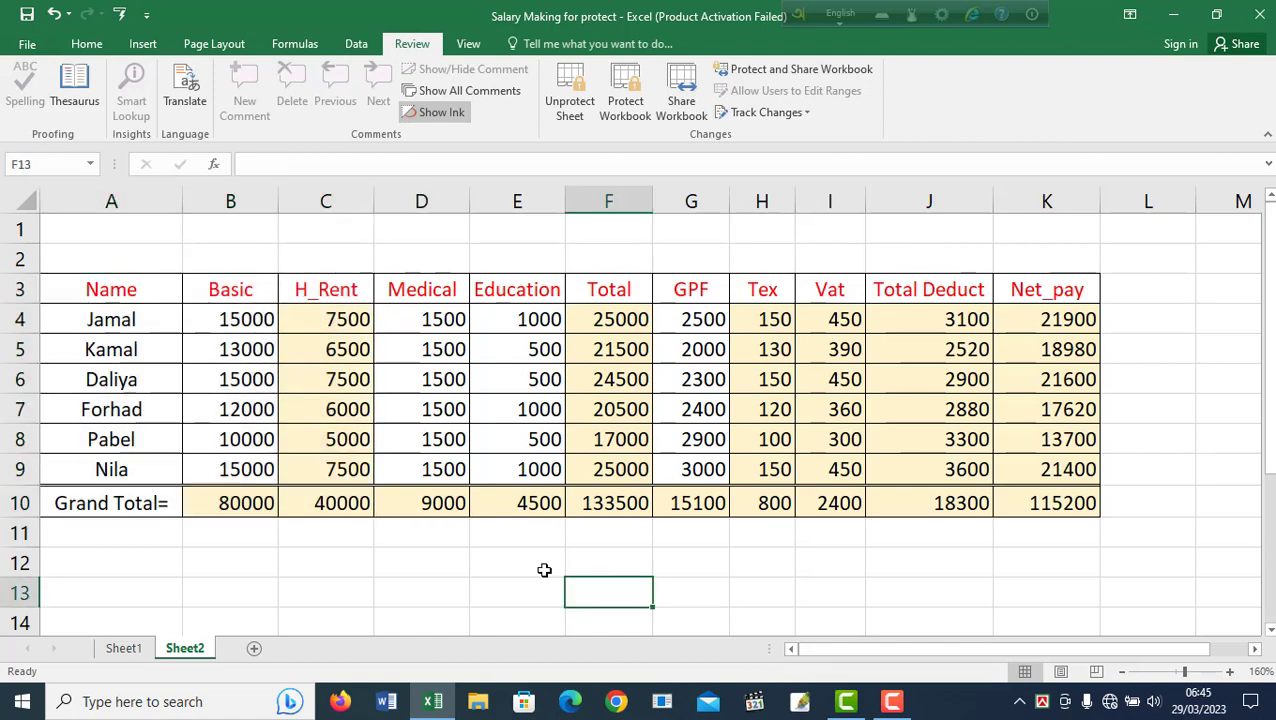